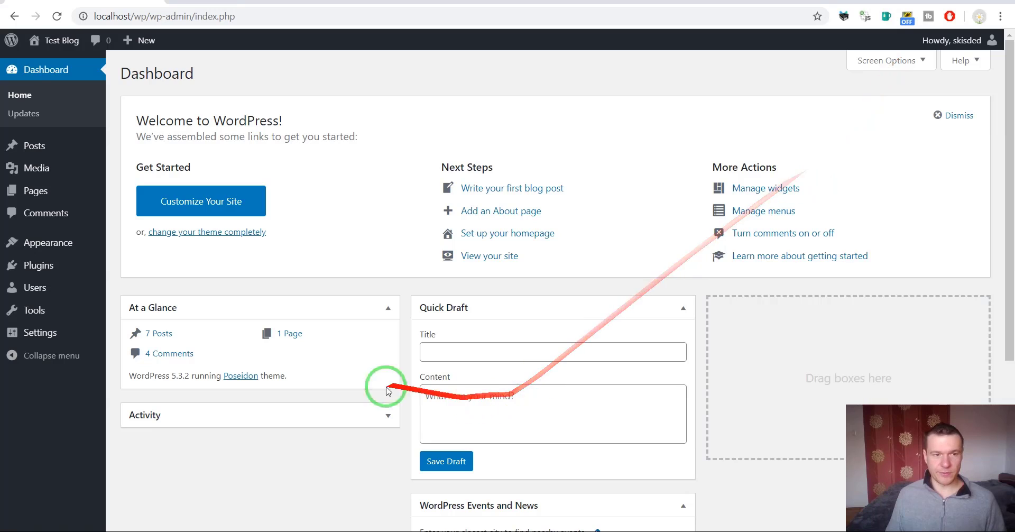
Upload perfboost-scheduled-plugin-deactivator.zip from Add New Plugins, install it, and activate it
mouse_move(29, 267)
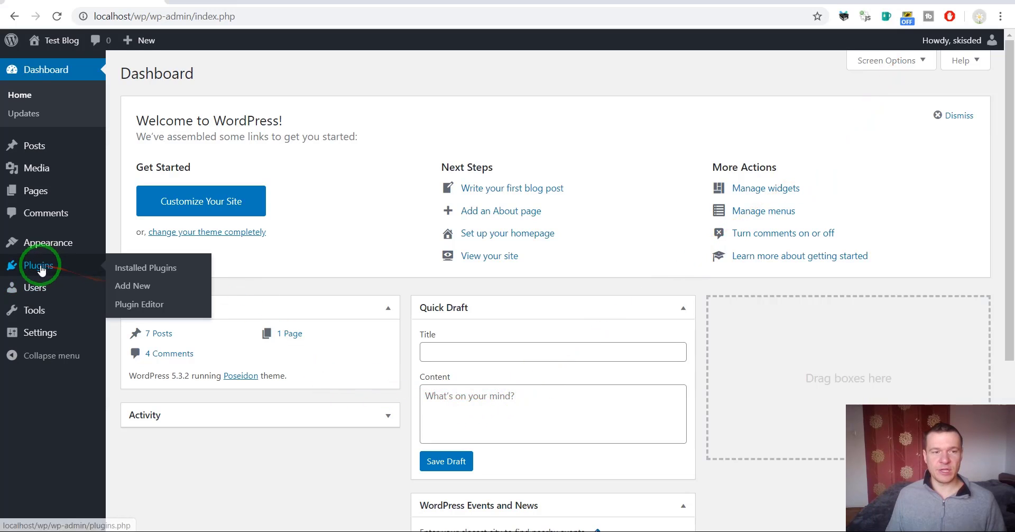
left_click(137, 288)
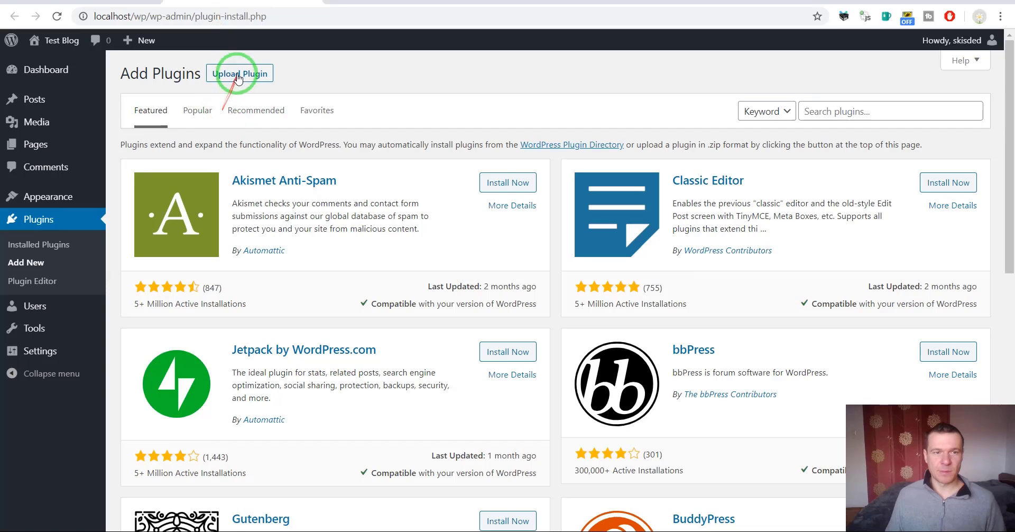
left_click(237, 77)
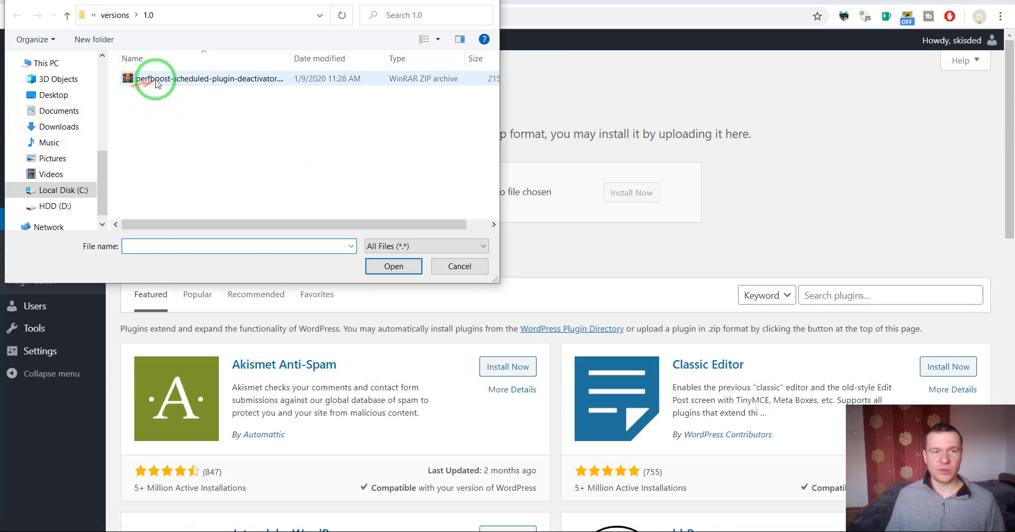
double_click(154, 82)
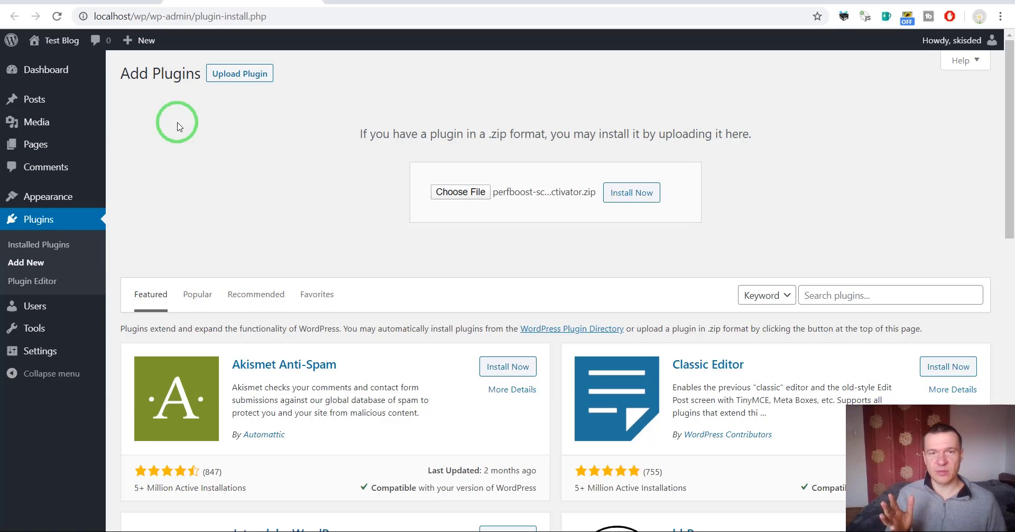
left_click(622, 200)
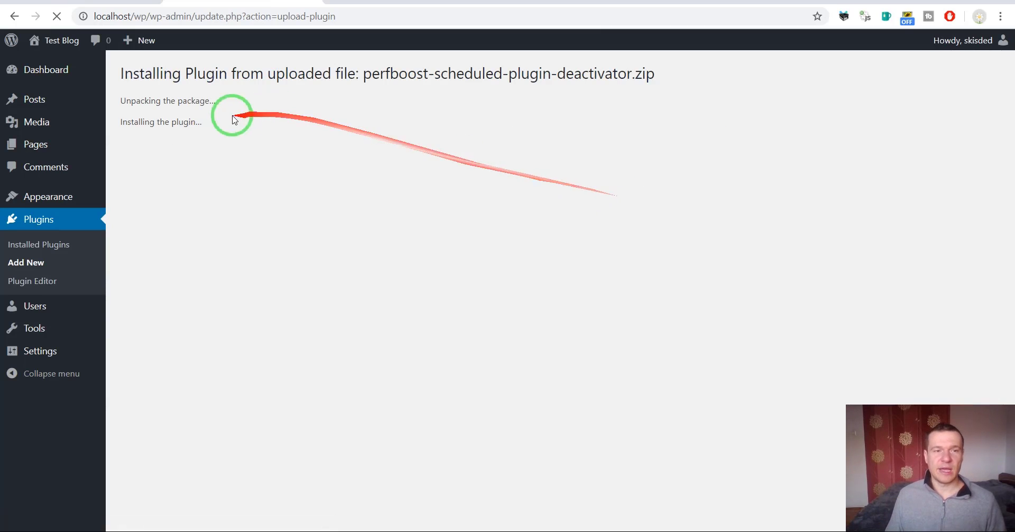
left_click(148, 169)
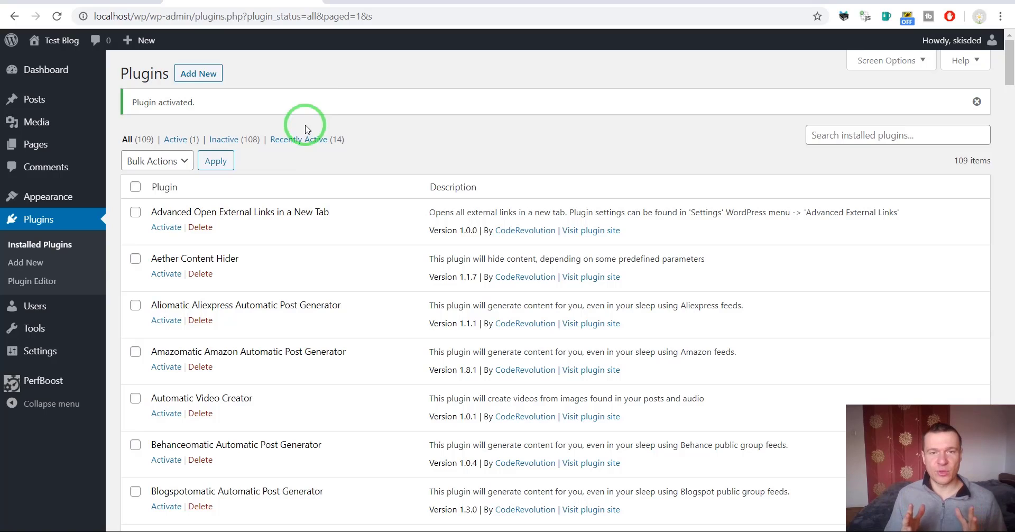
Open PerfBoost Main Settings and leave the Clear Logs option at Disabled
left_click(43, 380)
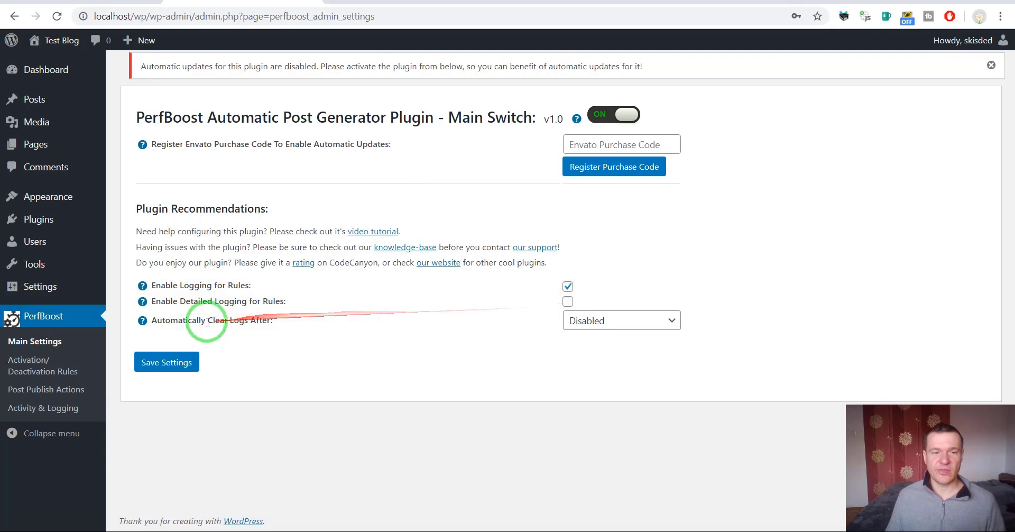
left_click(647, 329)
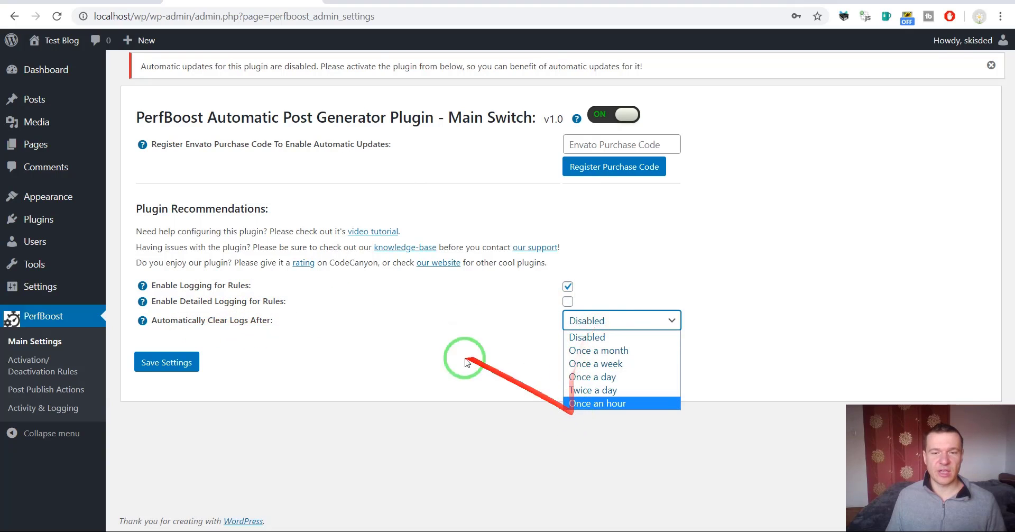
left_click(433, 364)
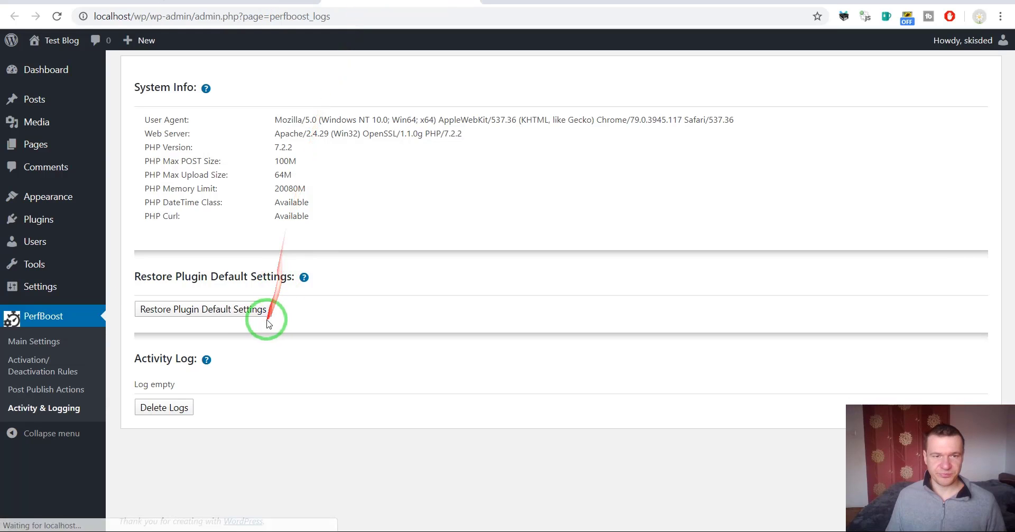
left_click(473, 2)
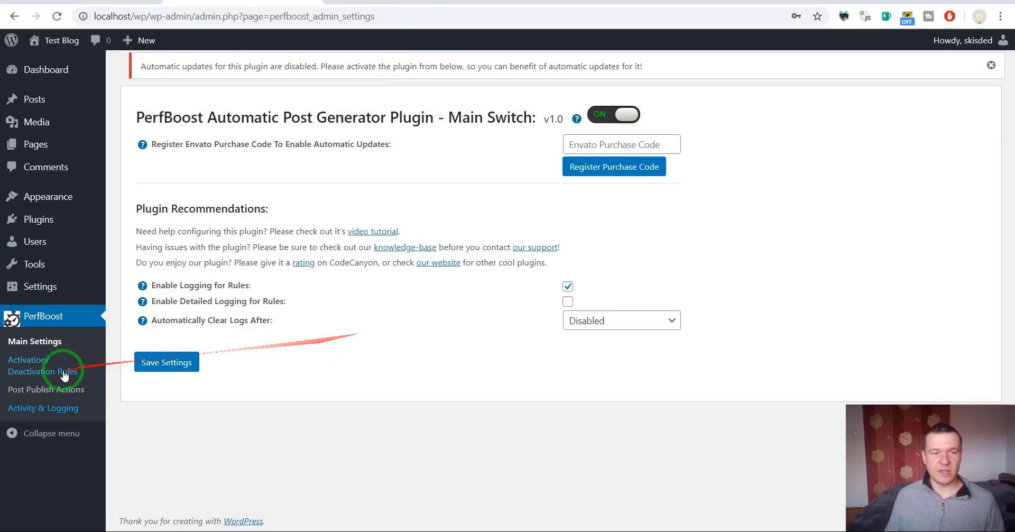
Open PerfBoost Activation/Deactivation Rules and scroll through the Article Source plugin list
left_click(39, 371)
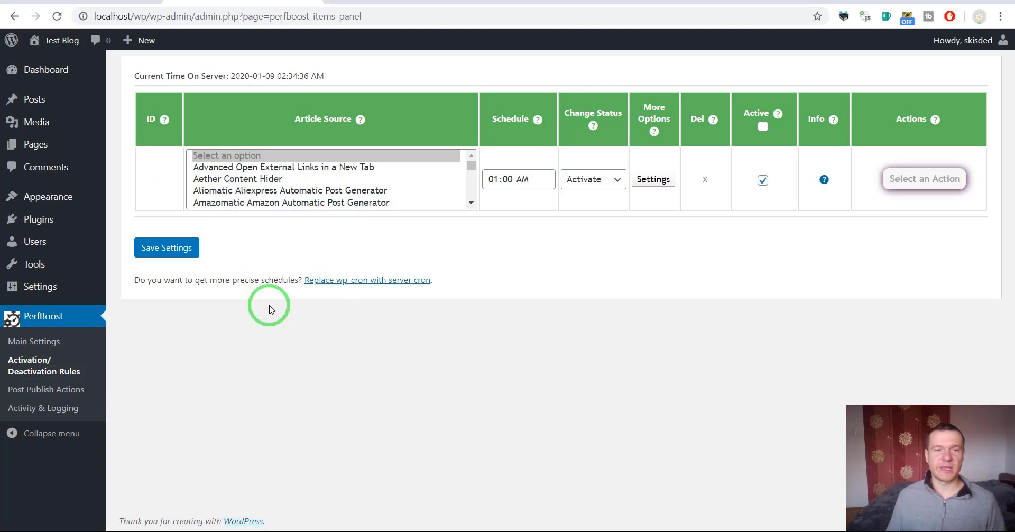
left_click(471, 203)
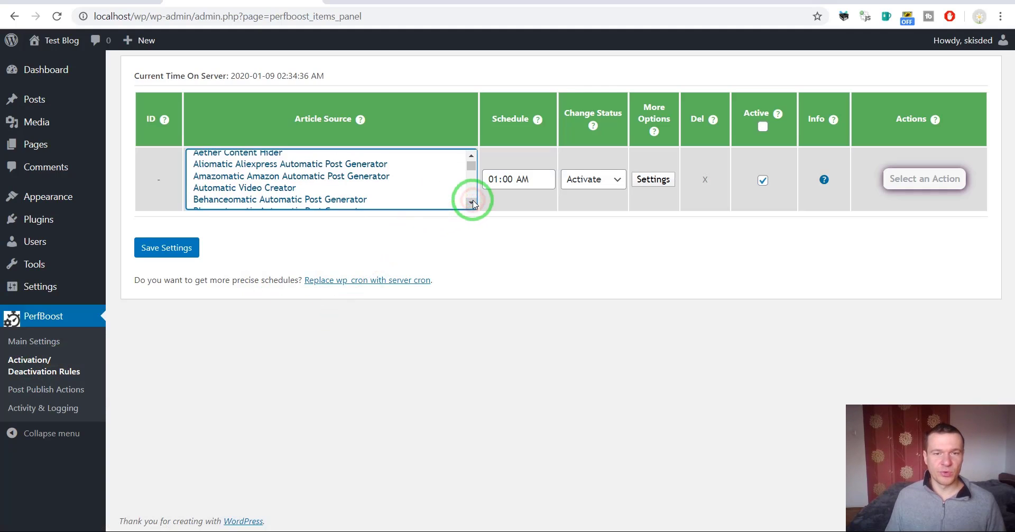
left_click(470, 202)
left_click(471, 202)
left_click(471, 203)
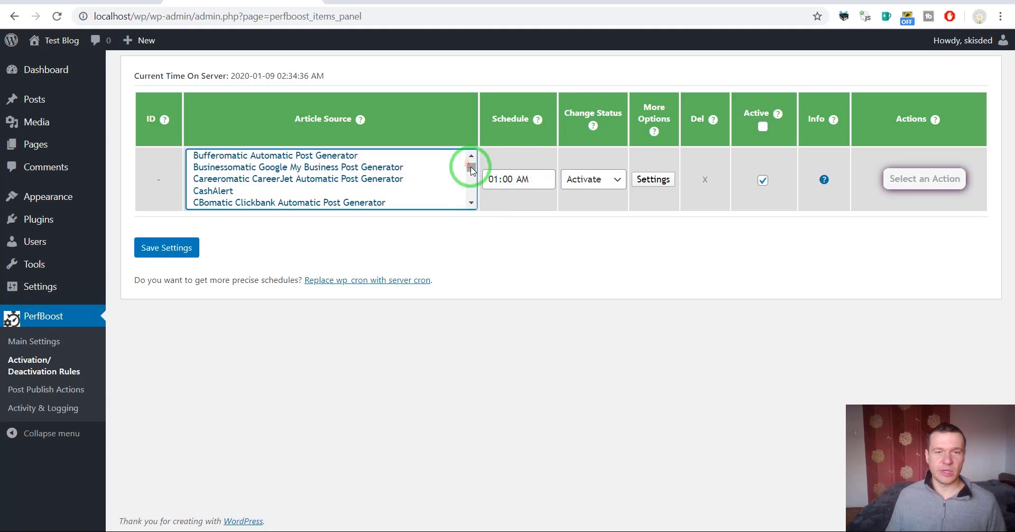
left_click_drag(471, 168, 468, 159)
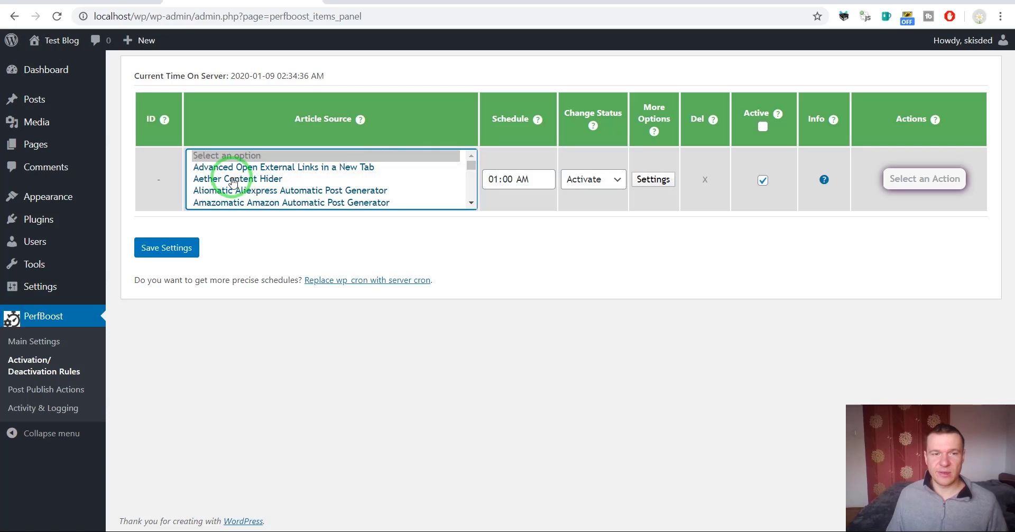
Pick Newsomatic as the rule's source, trial-add Ocartomatic and Nasaomatic, then keep only Newsomatic
scroll(218, 199, "down", 3)
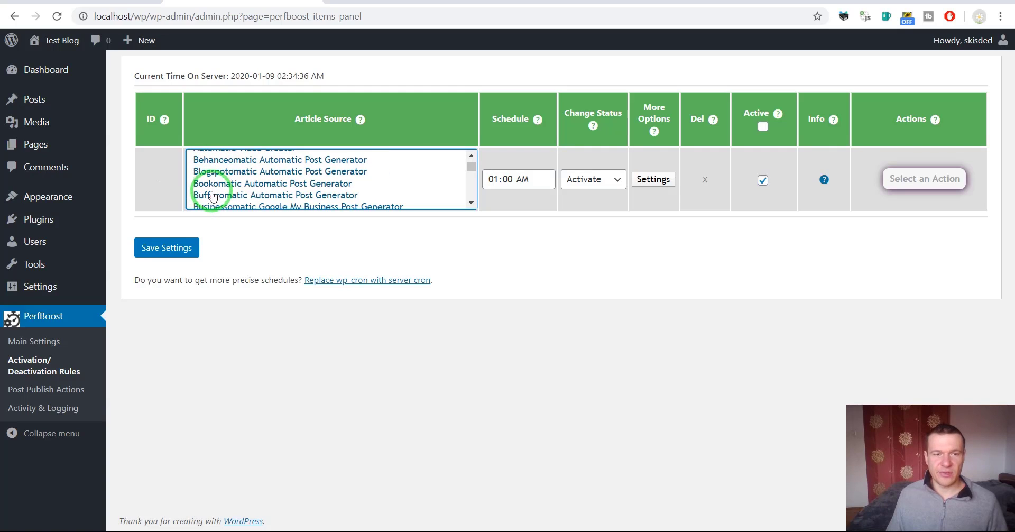
scroll(213, 197, "down", 8)
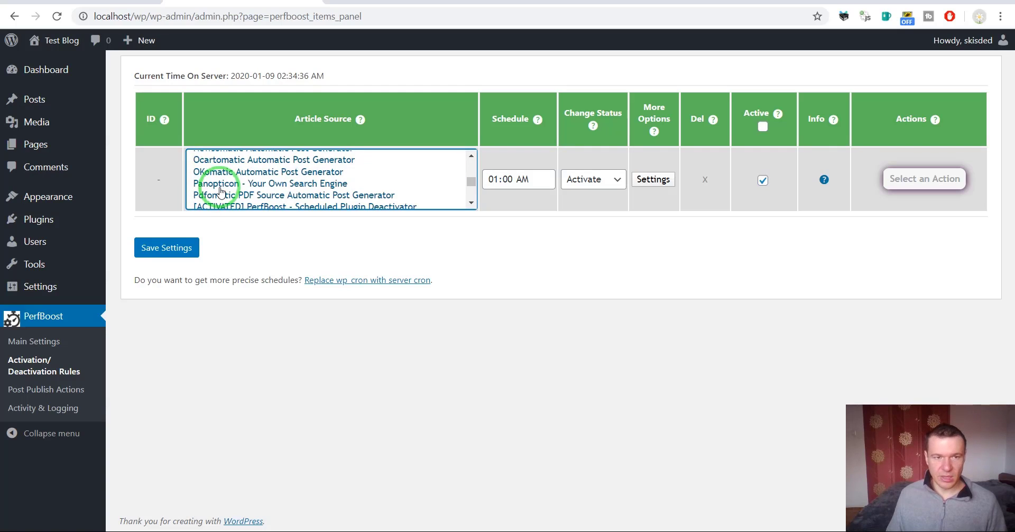
left_click(470, 155)
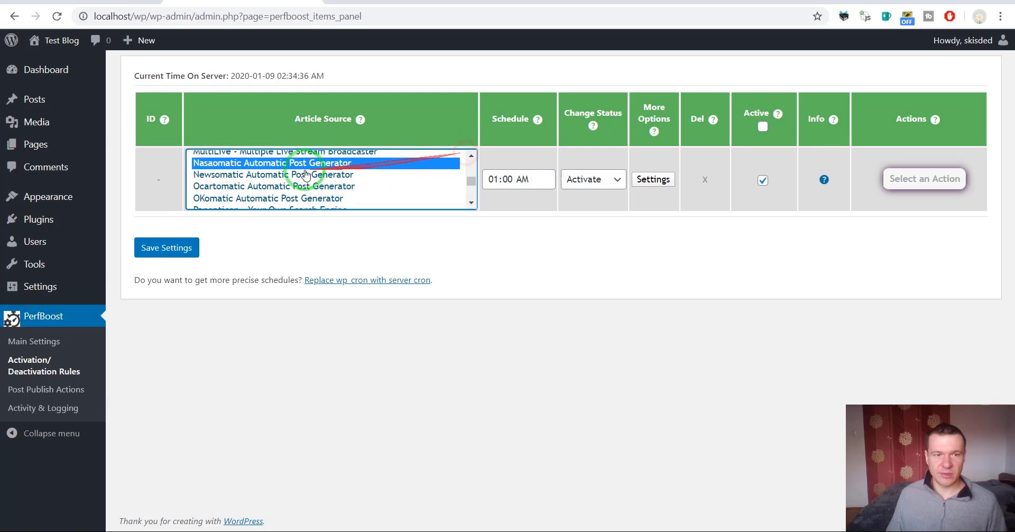
left_click(263, 174)
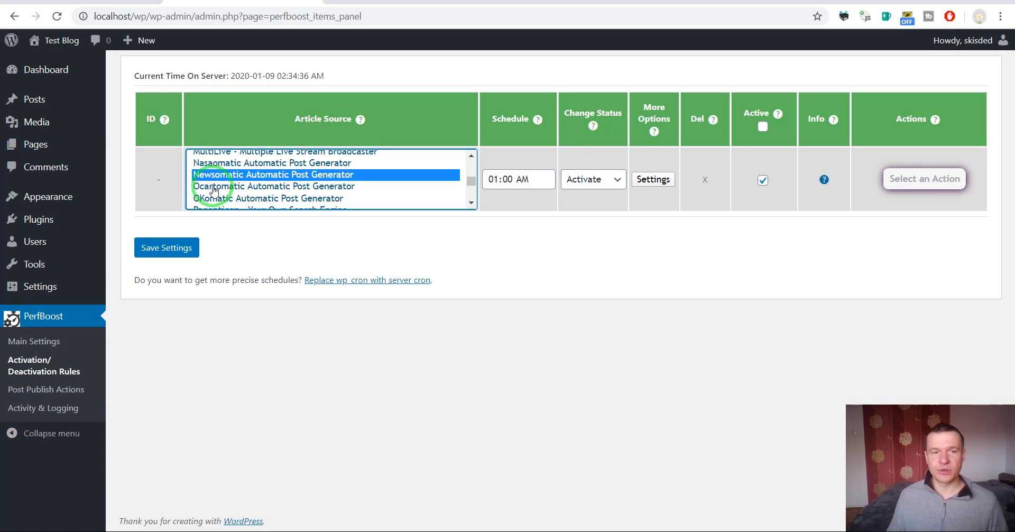
left_click(213, 188, "ctrl")
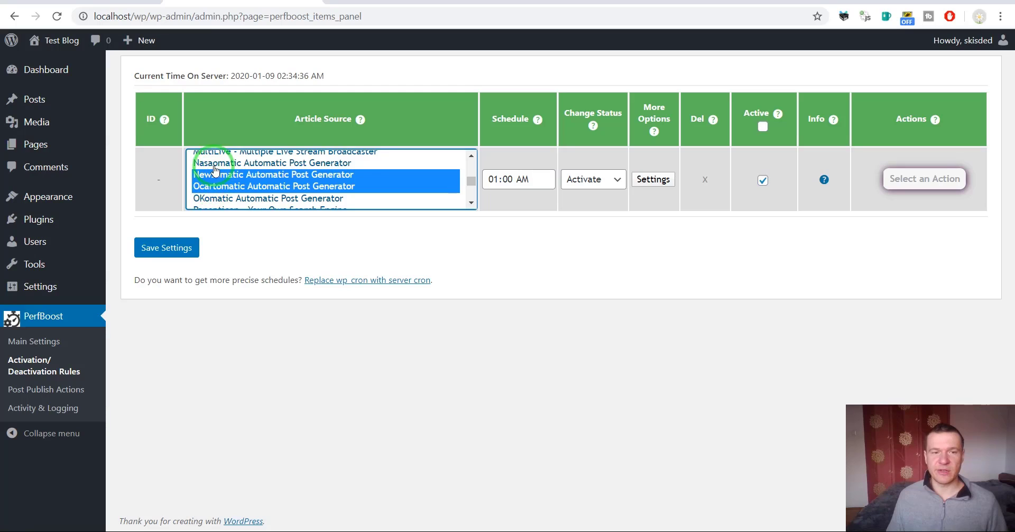
left_click(217, 163, "ctrl")
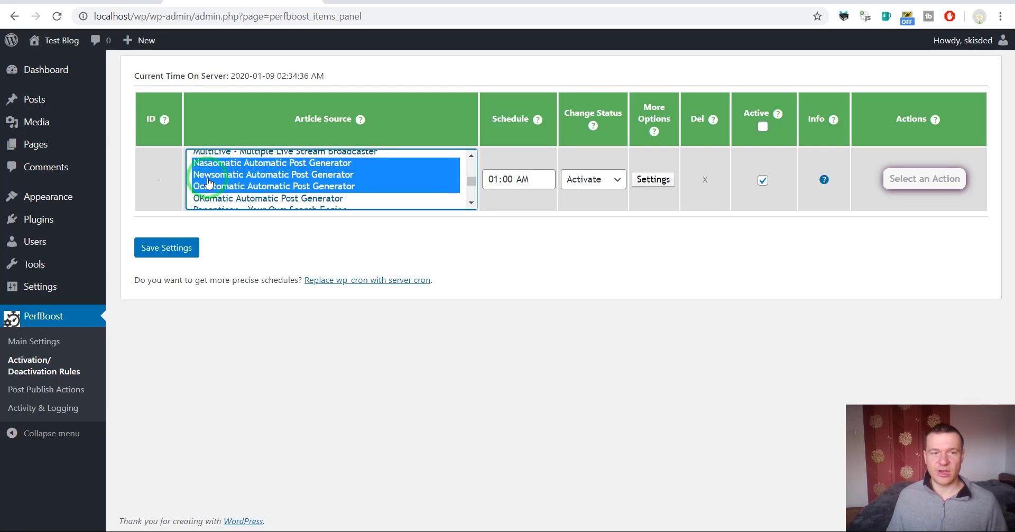
left_click(206, 179)
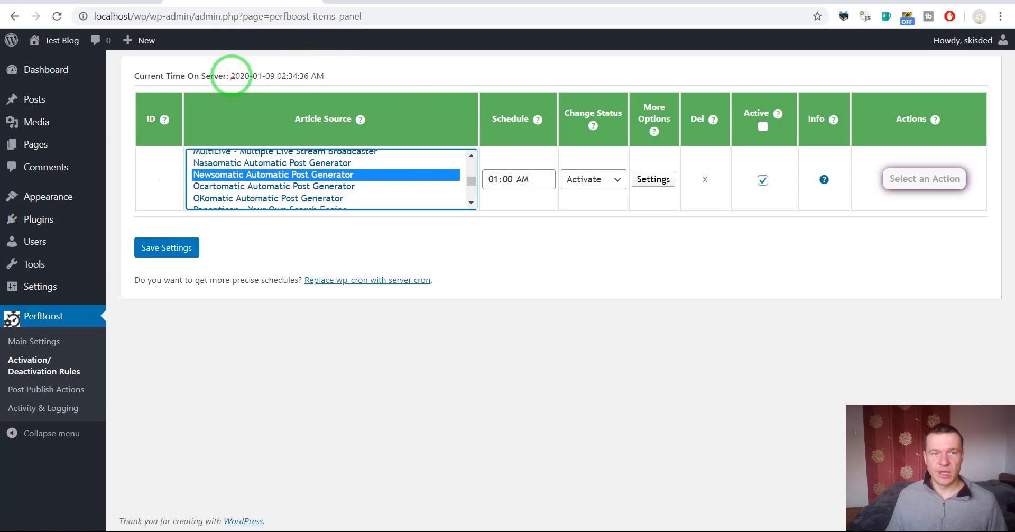
Note the server's current date and time, then change the rule's schedule to 09:00 PM
left_click_drag(232, 75, 250, 75)
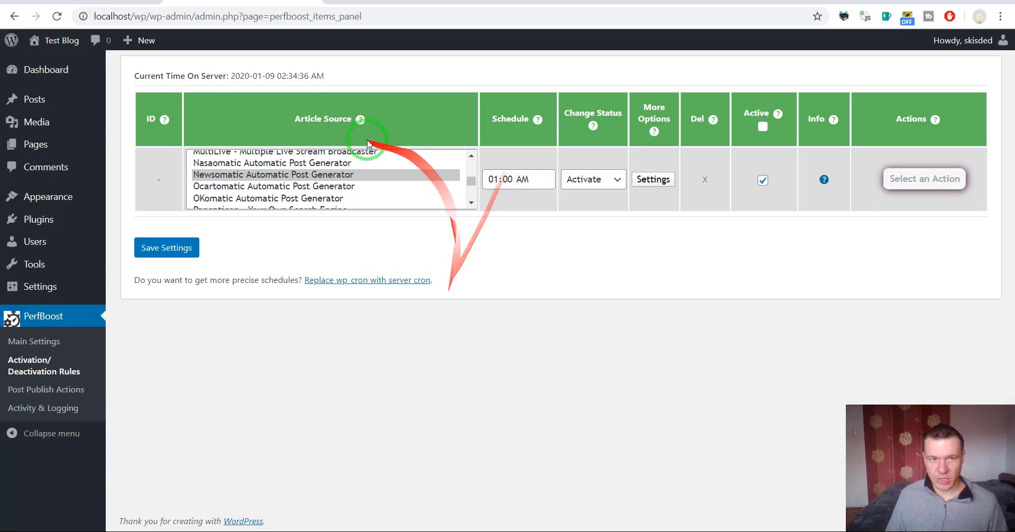
left_click_drag(278, 76, 305, 75)
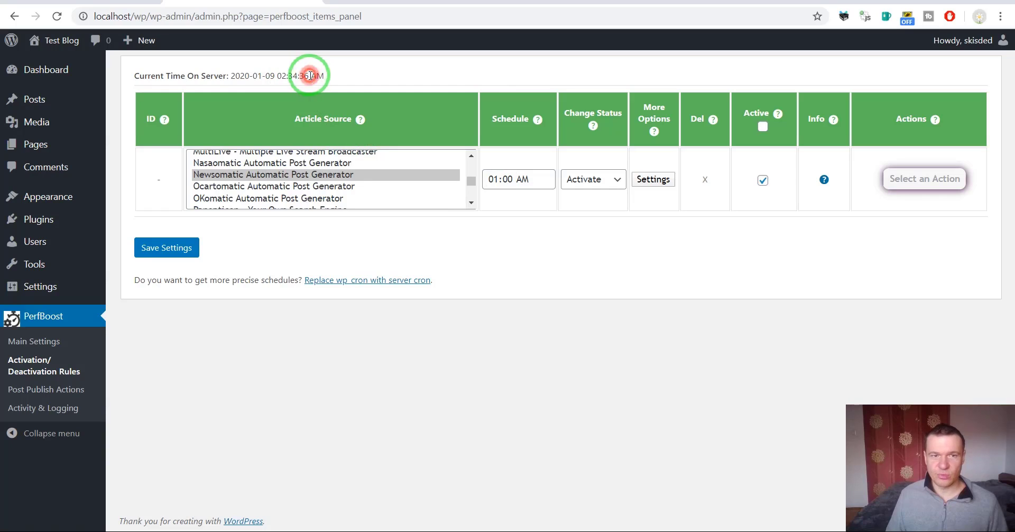
left_click(284, 71)
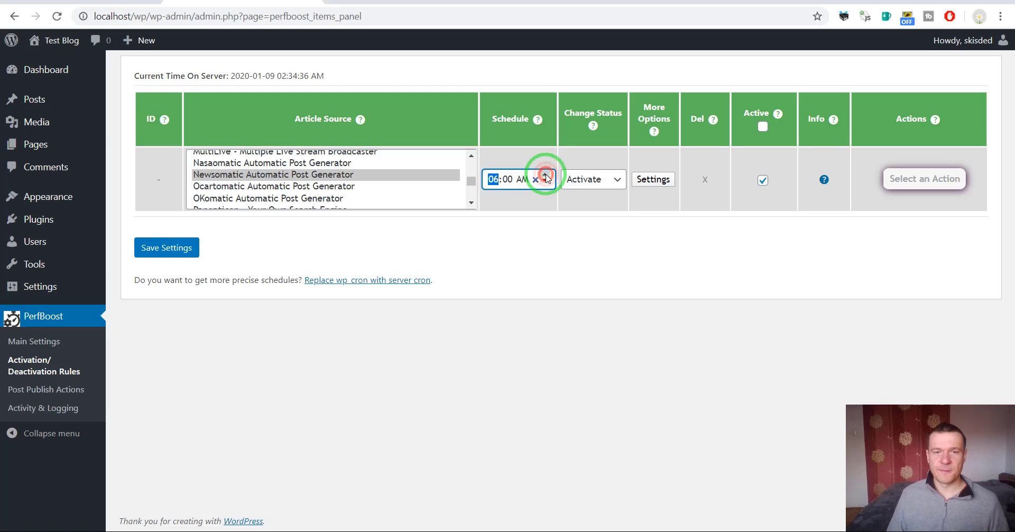
left_click(520, 179)
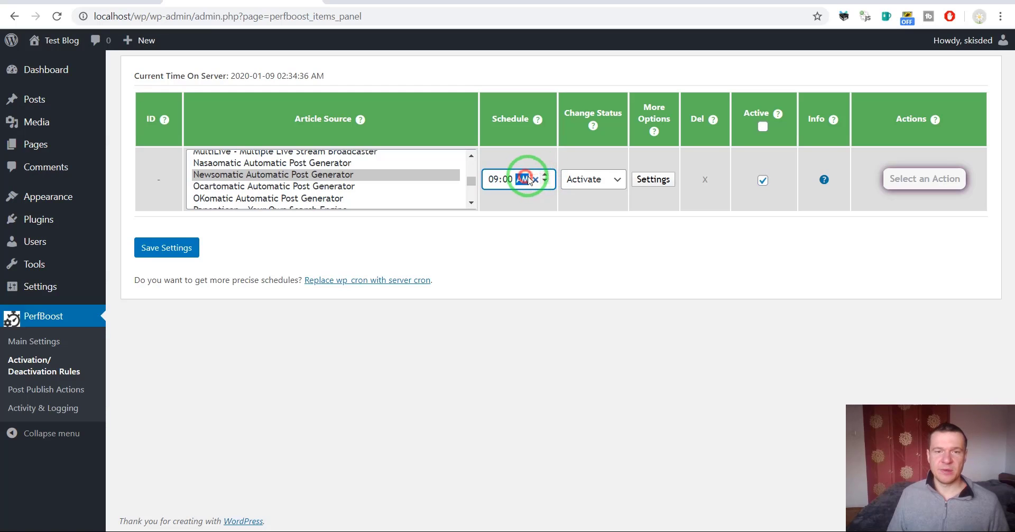
left_click(544, 175)
left_click(502, 217)
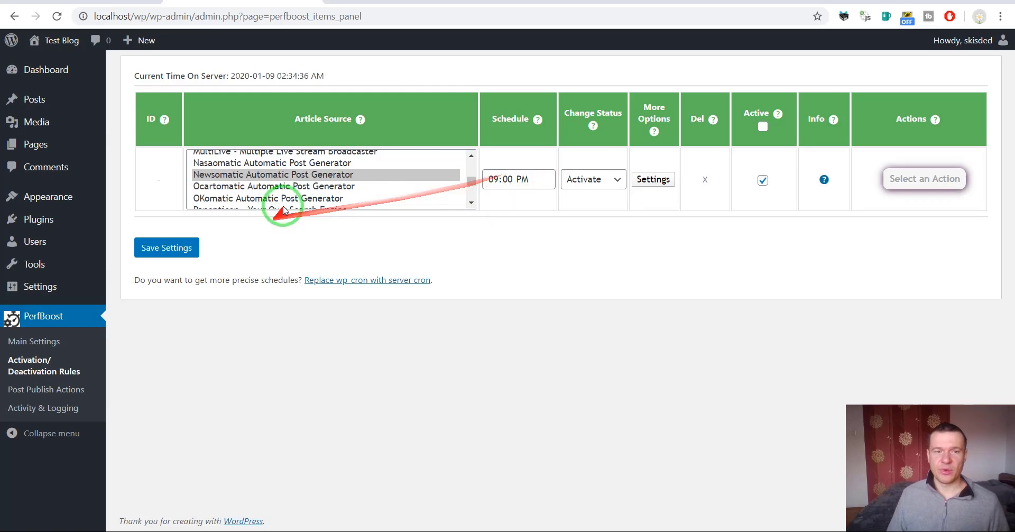
Keep the status at Activate and turn off Network Wide Action and Do Not Call Hooks
left_click(597, 179)
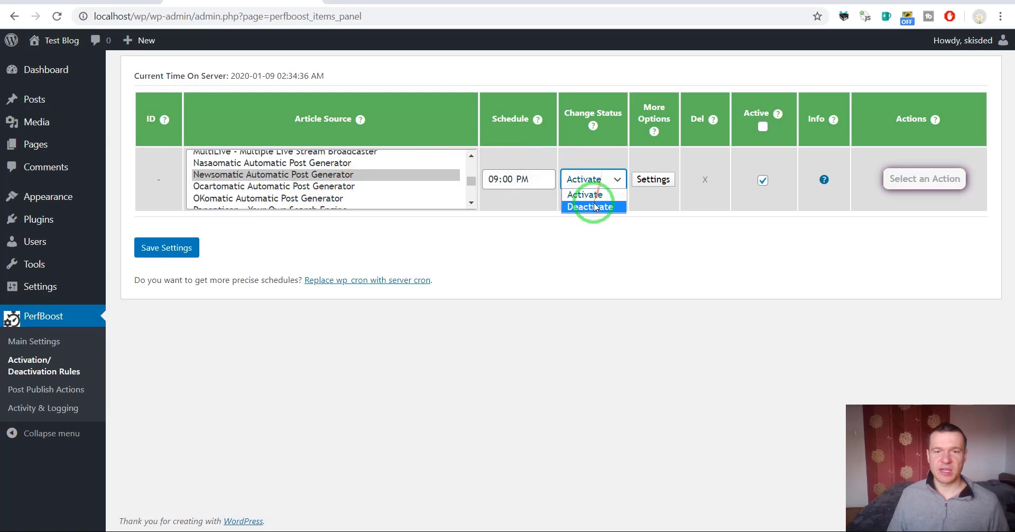
left_click(543, 238)
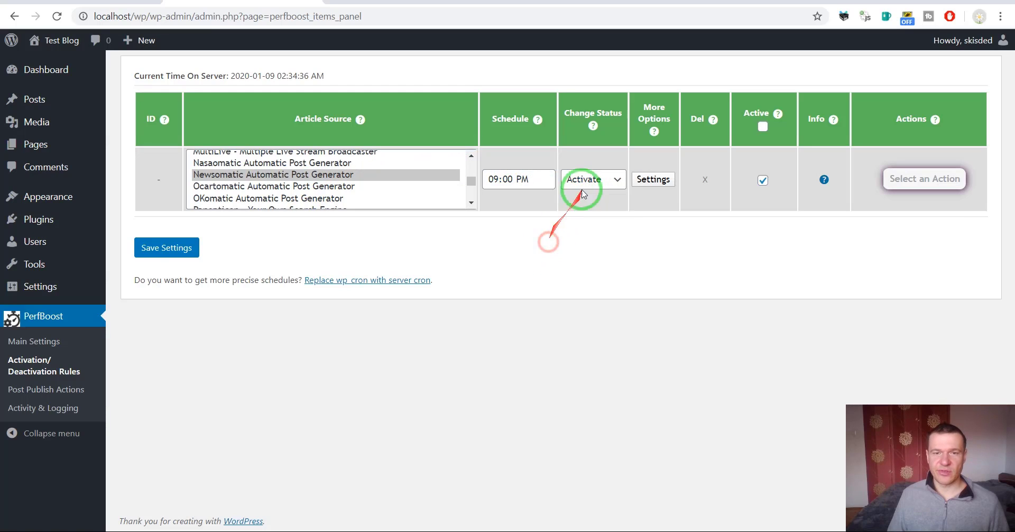
left_click(652, 180)
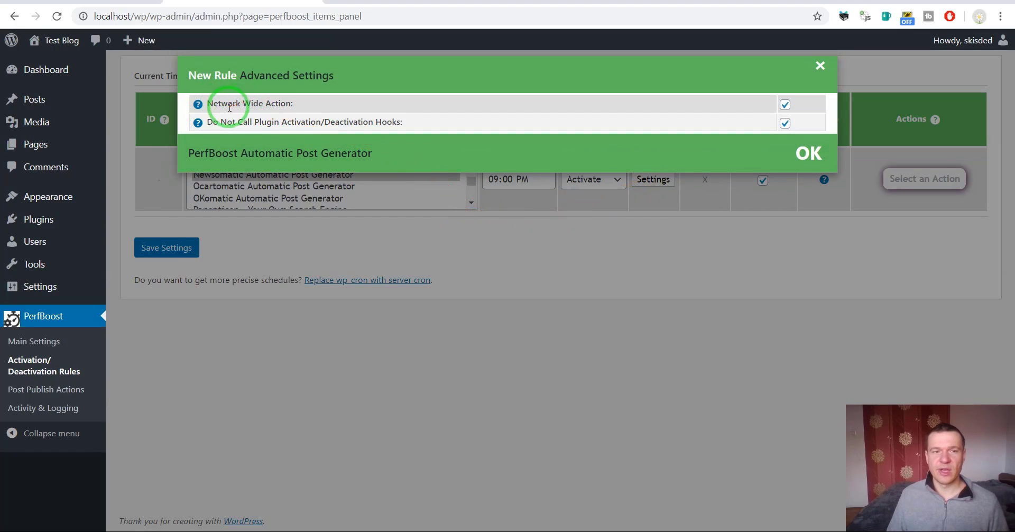
left_click(784, 104)
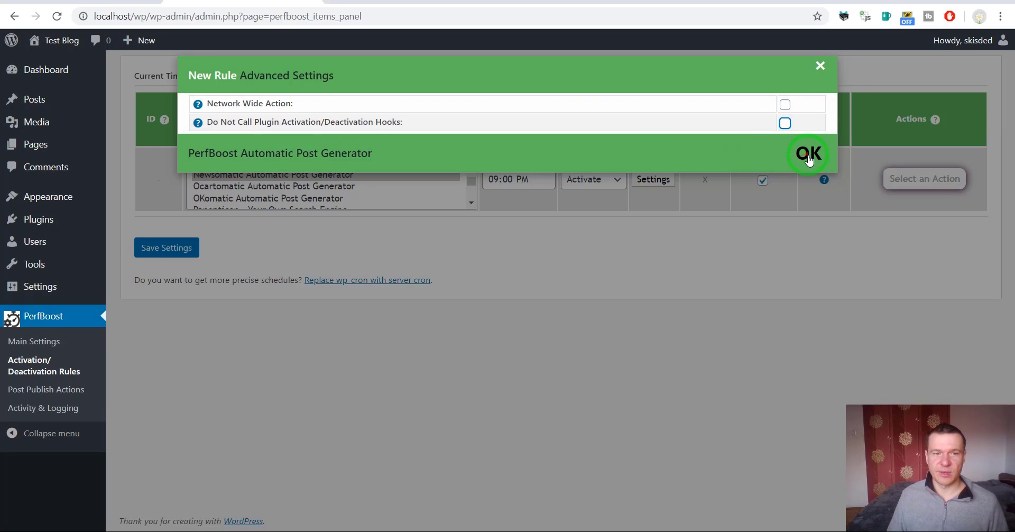
left_click(808, 155)
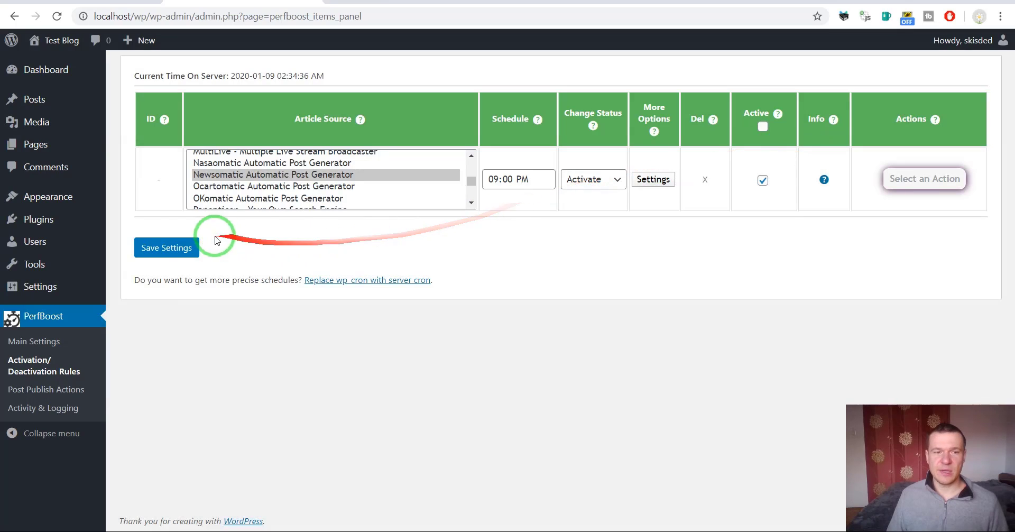
Save the 09:00 PM Newsomatic activation rule as rule 0 and view its action list
left_click(165, 249)
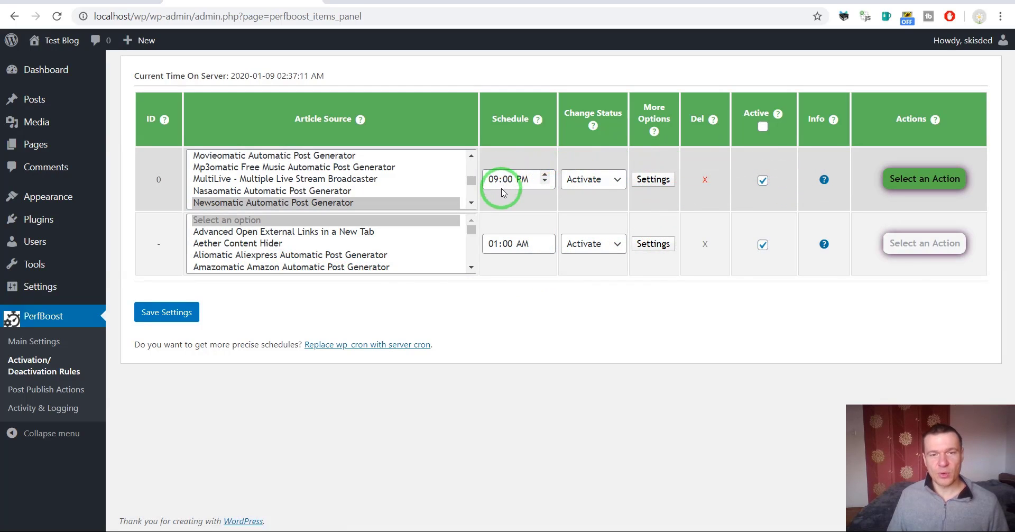
left_click(898, 180)
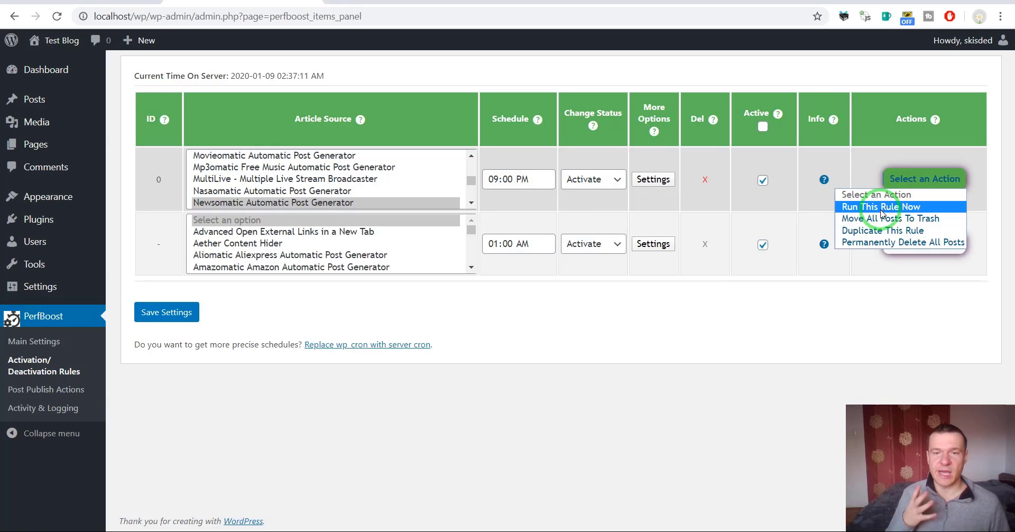
mouse_move(792, 156)
left_mouse_down()
mouse_move(743, 167)
mouse_move(781, 176)
left_mouse_up()
left_click(764, 181)
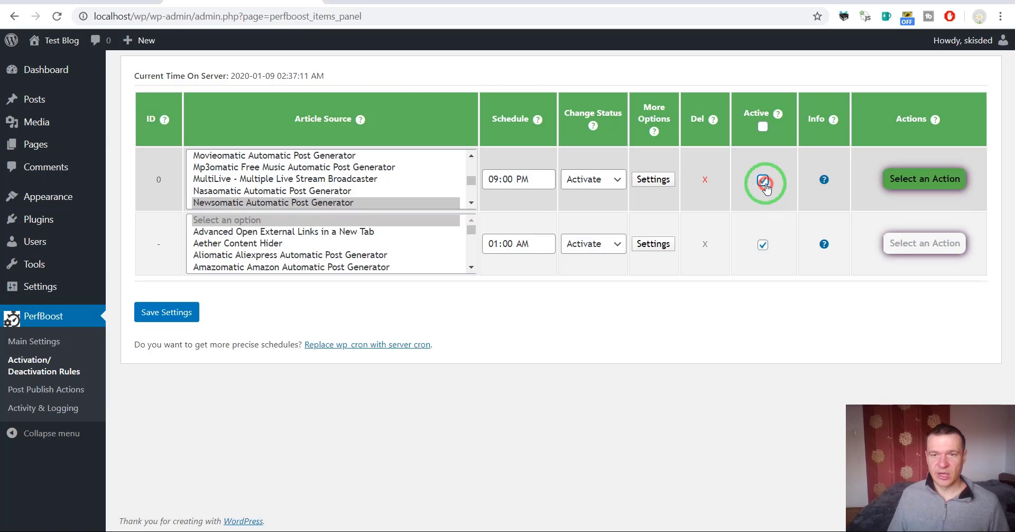
Reload the rules page and reopen rule 0's Select an Action list
left_click(56, 16)
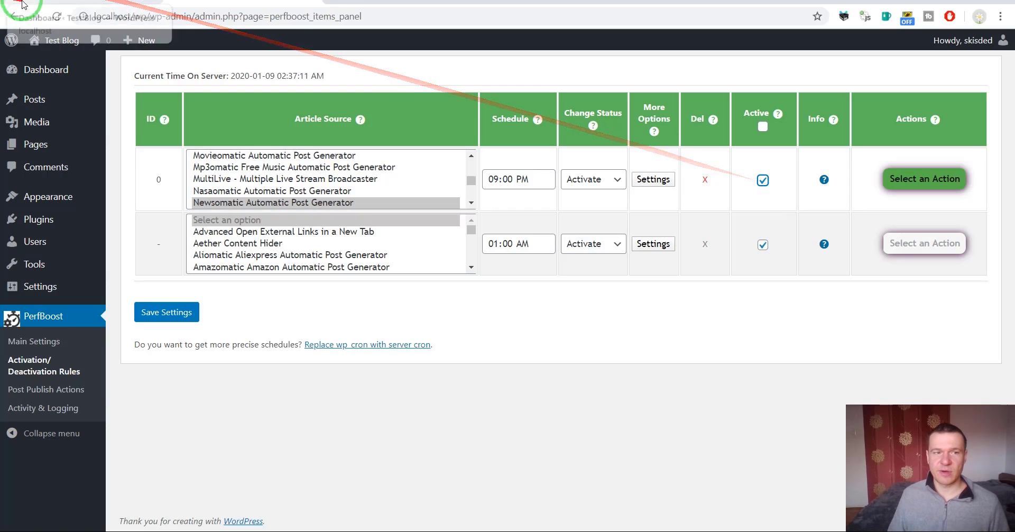
key("Return")
left_click(597, 167)
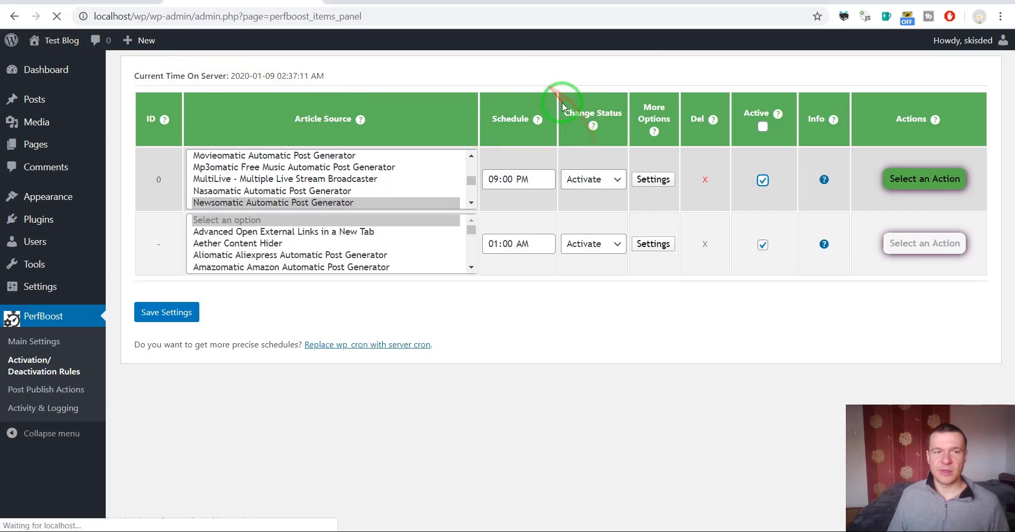
left_click(902, 182)
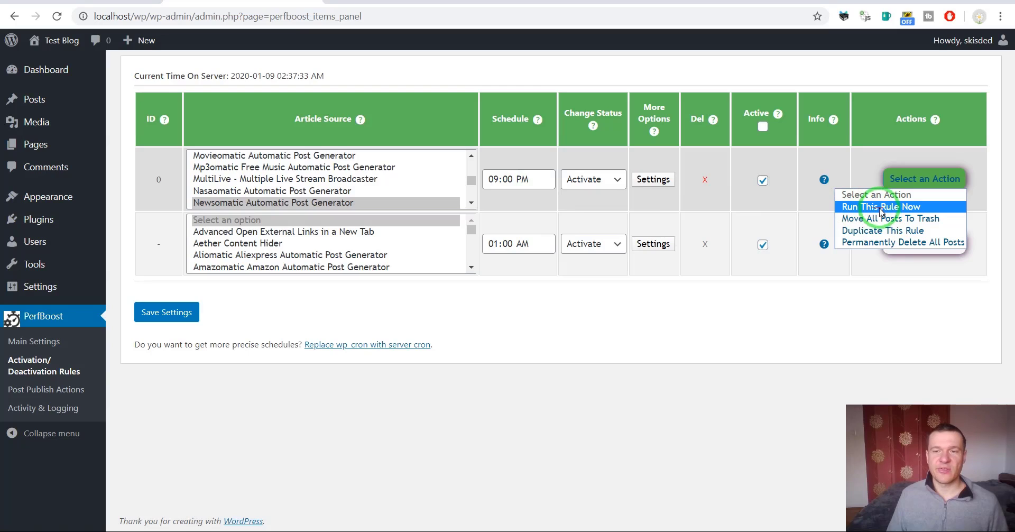
Open Installed Plugins and search the page for 'newsom'
left_click(40, 219)
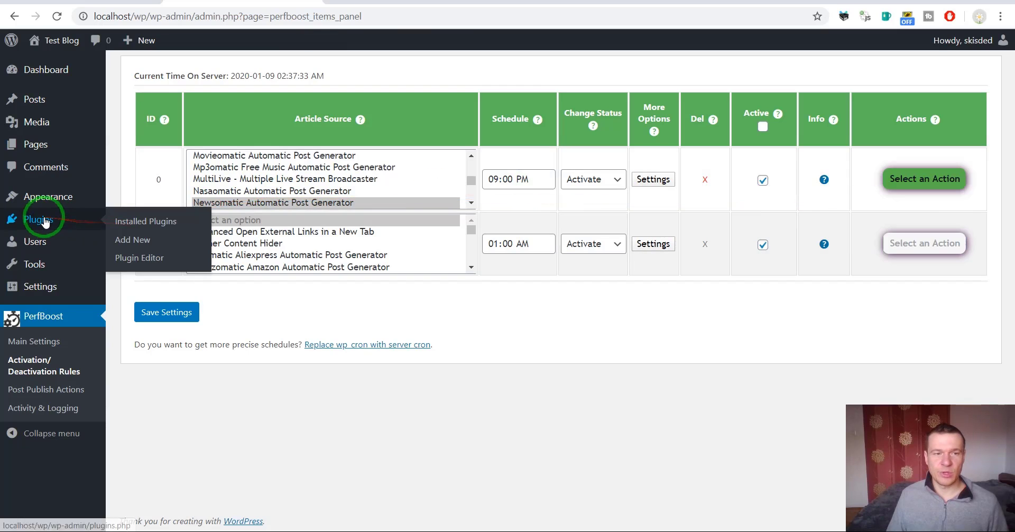
left_click(39, 219)
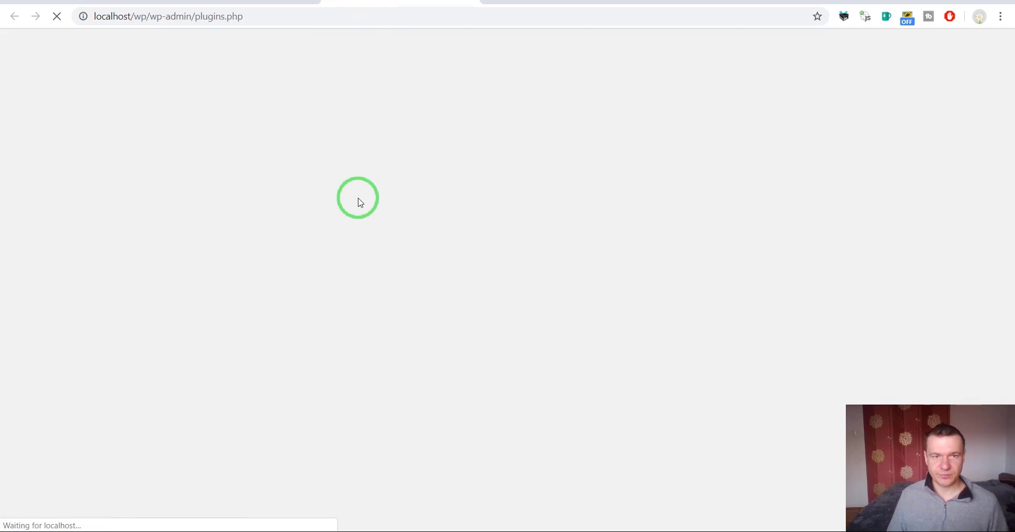
key("ctrl+f")
type("ne")
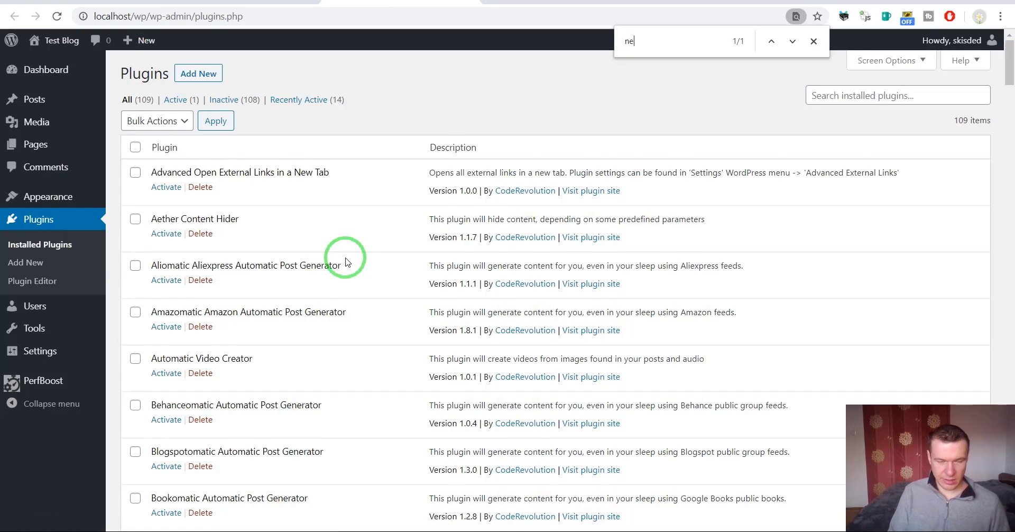
type("wsoma")
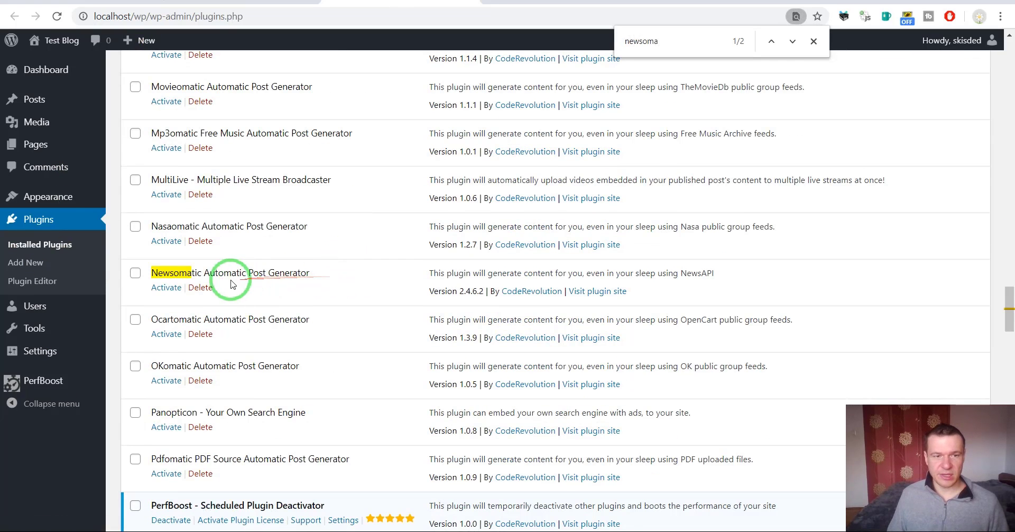
Run rule 0 immediately with Run This Rule Now and confirm
left_click(224, 2)
left_click(906, 175)
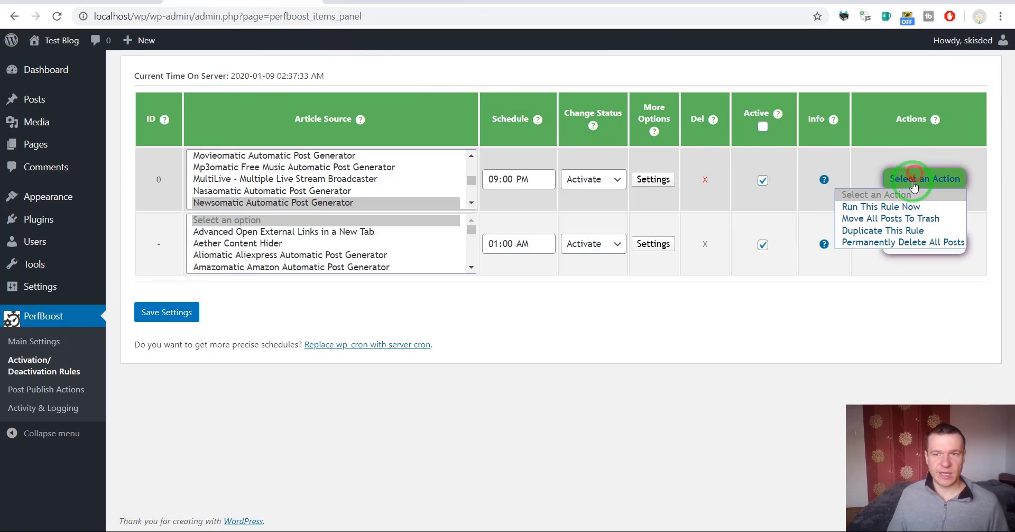
left_click(899, 205)
key("Return")
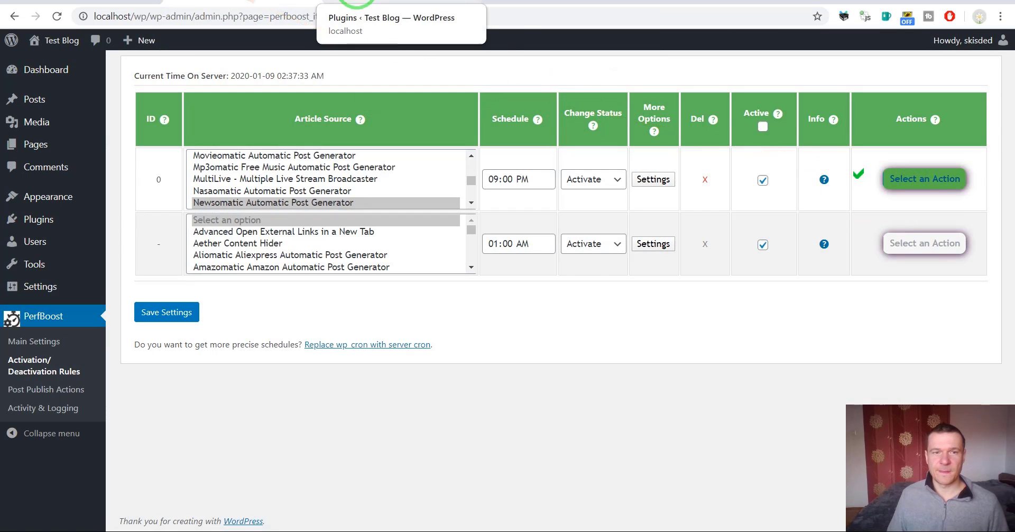
Reload the Plugins list to confirm Newsomatic Automatic Post Generator is active
left_click(465, 4)
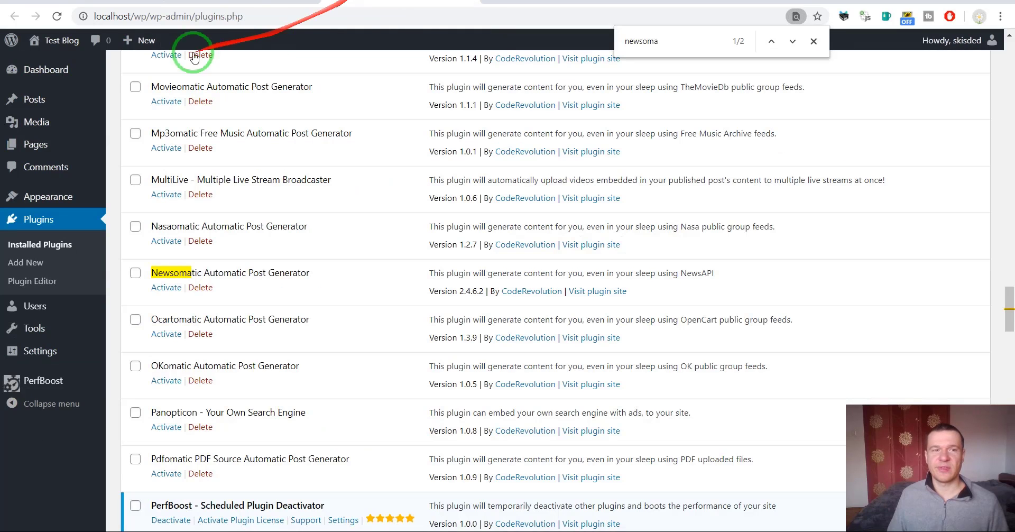
left_click(58, 16)
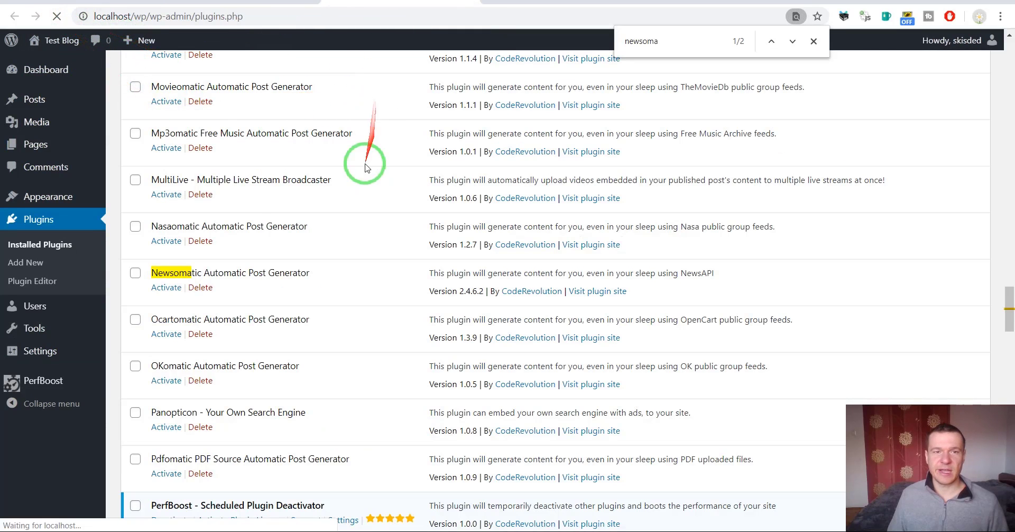
key("Escape")
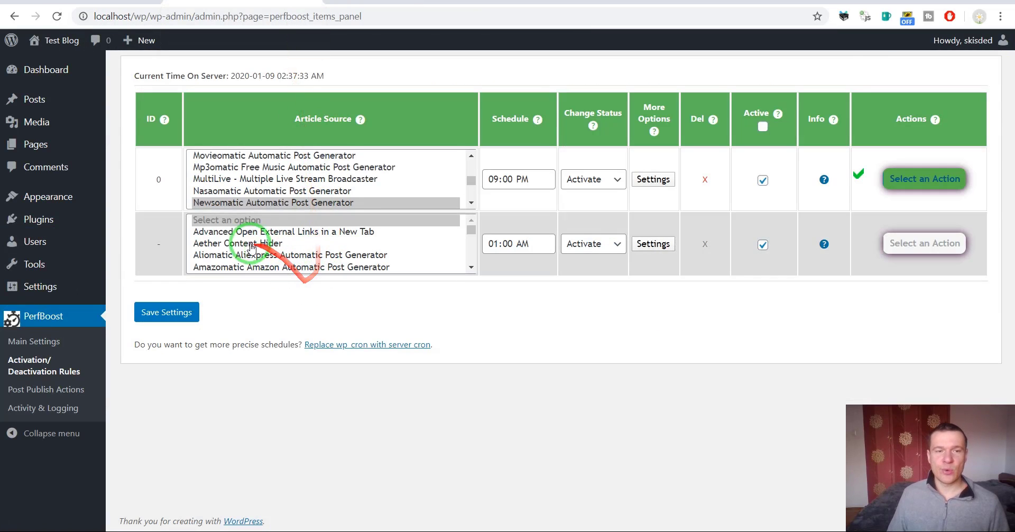
Choose Newsomatic Automatic Post Generator as the second rule's plugin
left_click(241, 236)
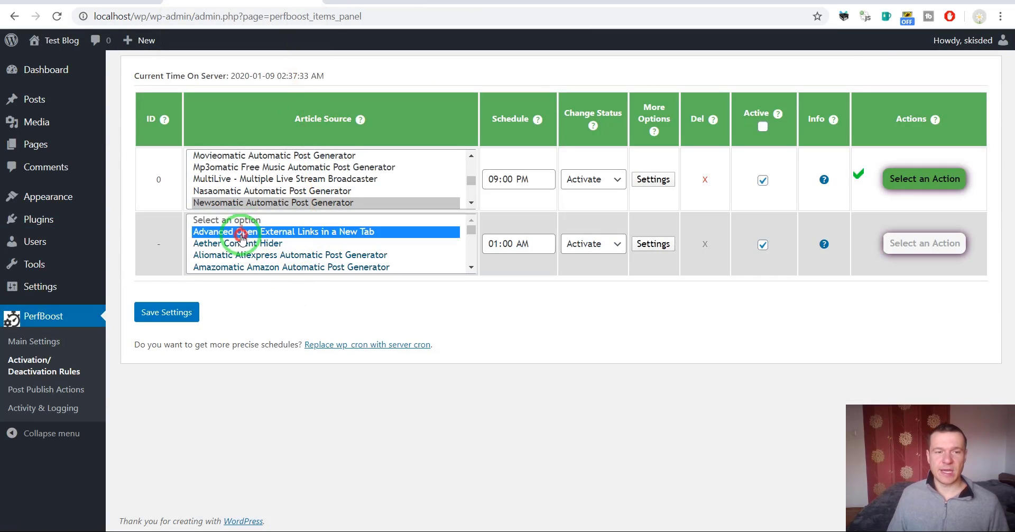
key("n")
left_click(237, 271)
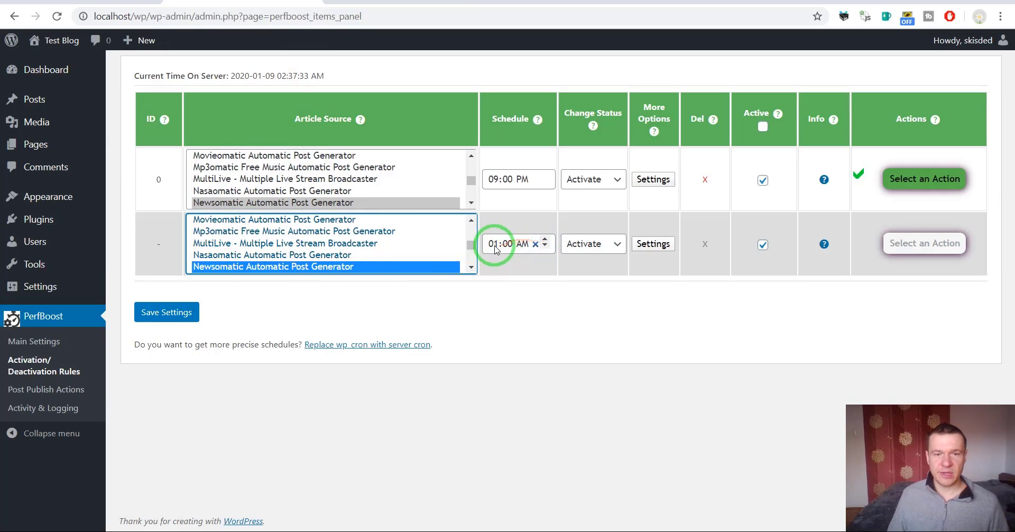
Set the second rule to Deactivate at 09:30 PM and save it
left_click(552, 242)
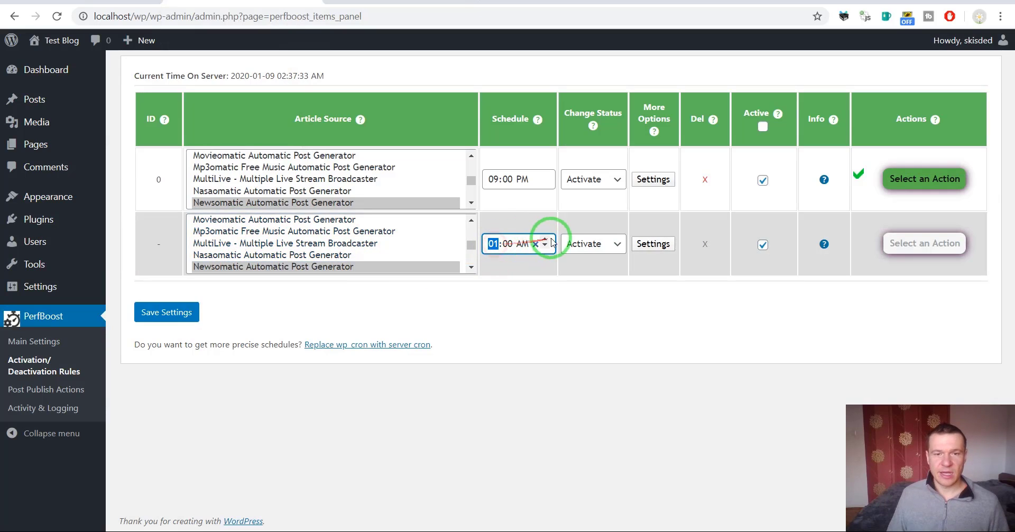
left_click(508, 243)
left_click(544, 239)
type("30")
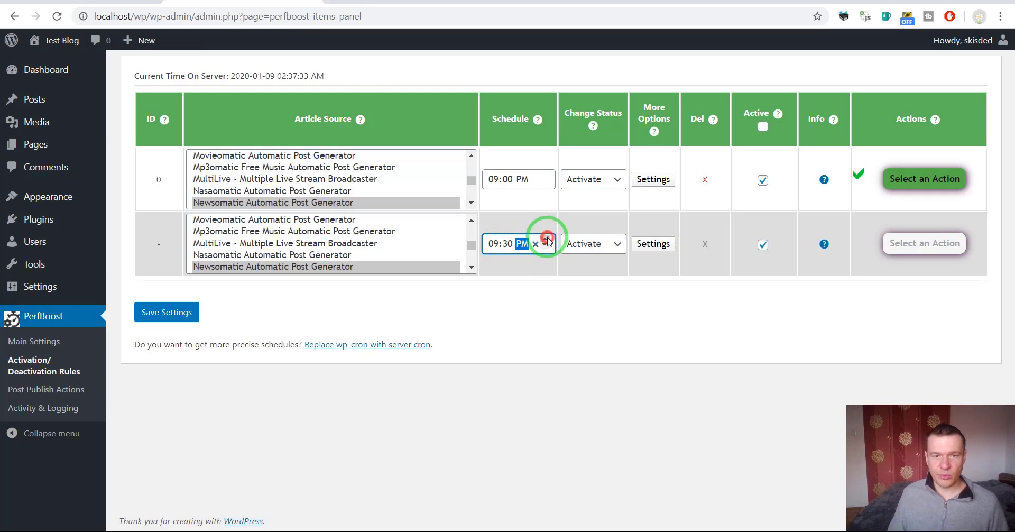
left_click(584, 244)
left_click(583, 276)
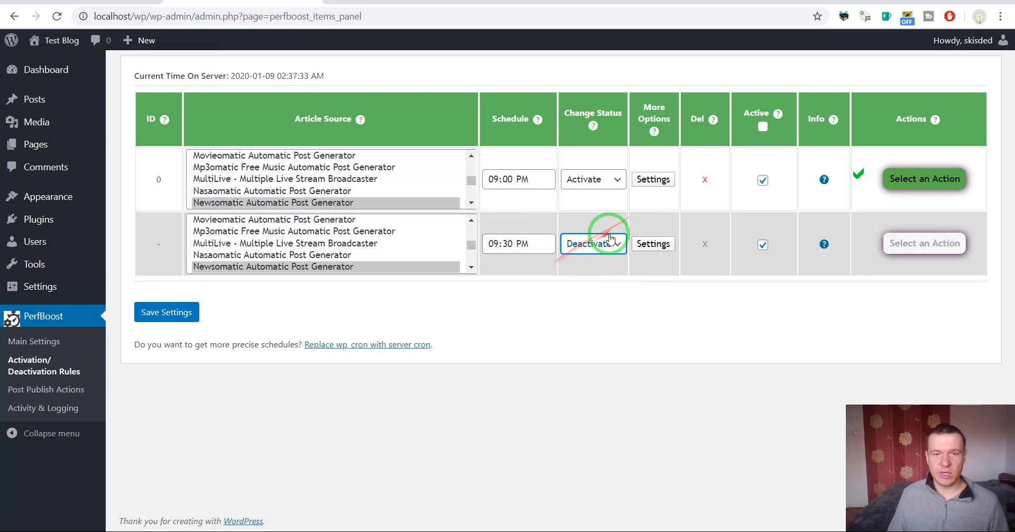
left_click(176, 311)
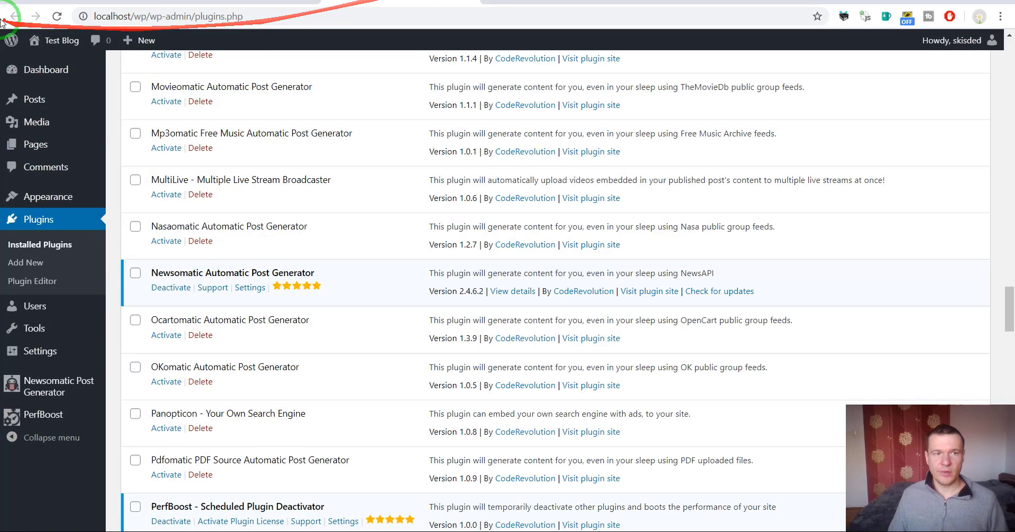
Run rule 1 immediately, confirm, and reload the Plugins list to check Newsomatic's status
left_click(56, 16)
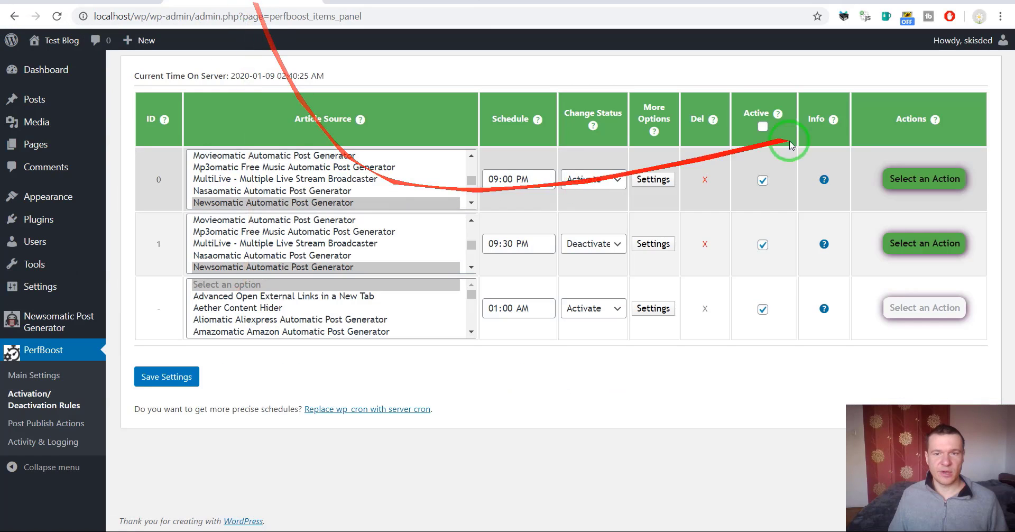
left_click(922, 253)
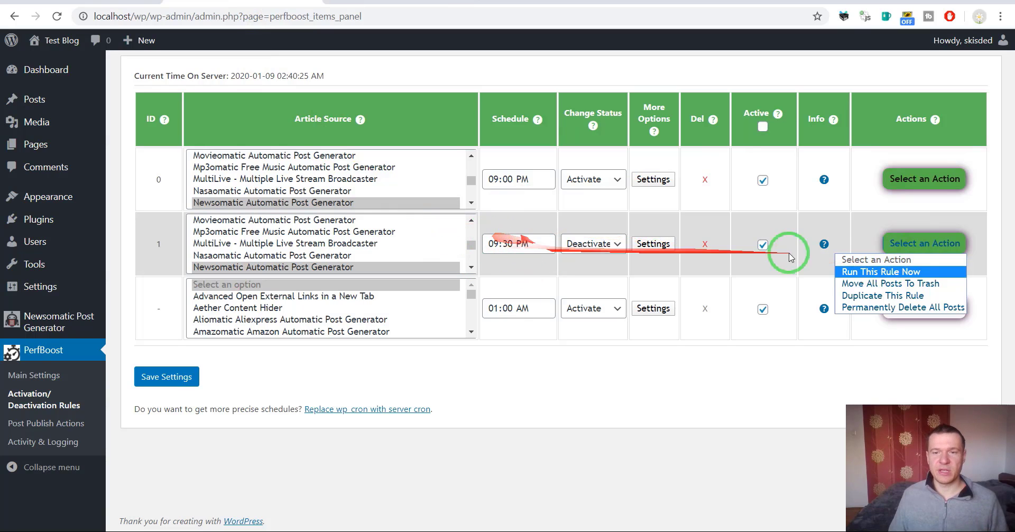
left_click(874, 272)
left_click(575, 91)
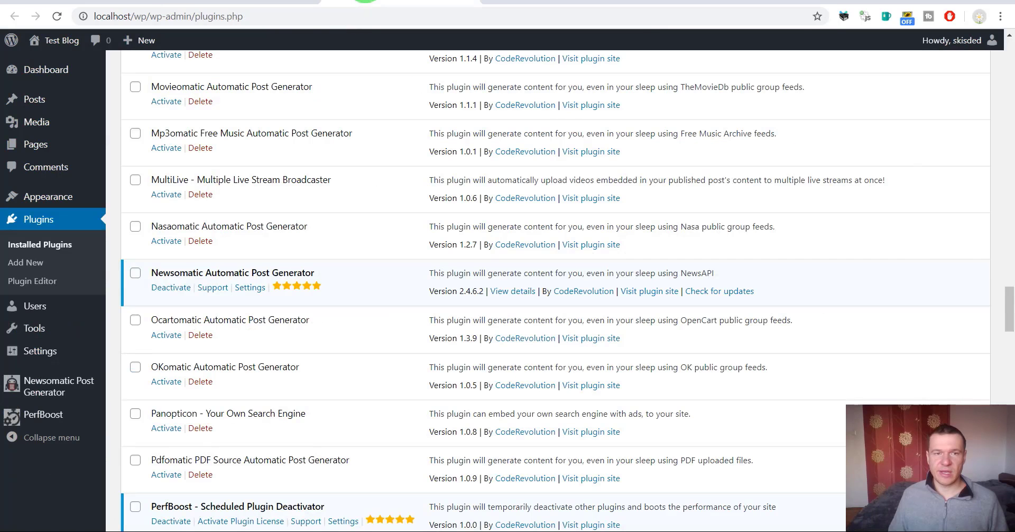
left_click(57, 16)
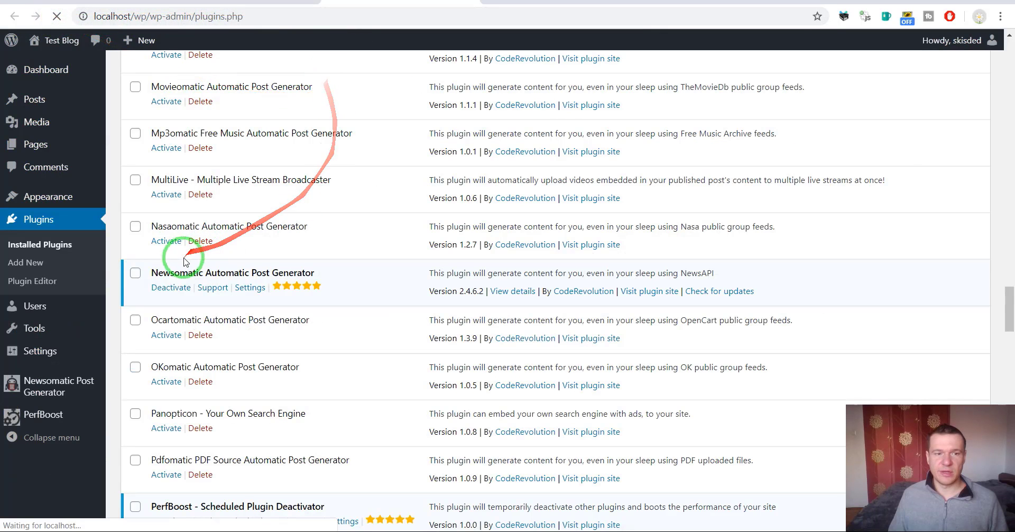
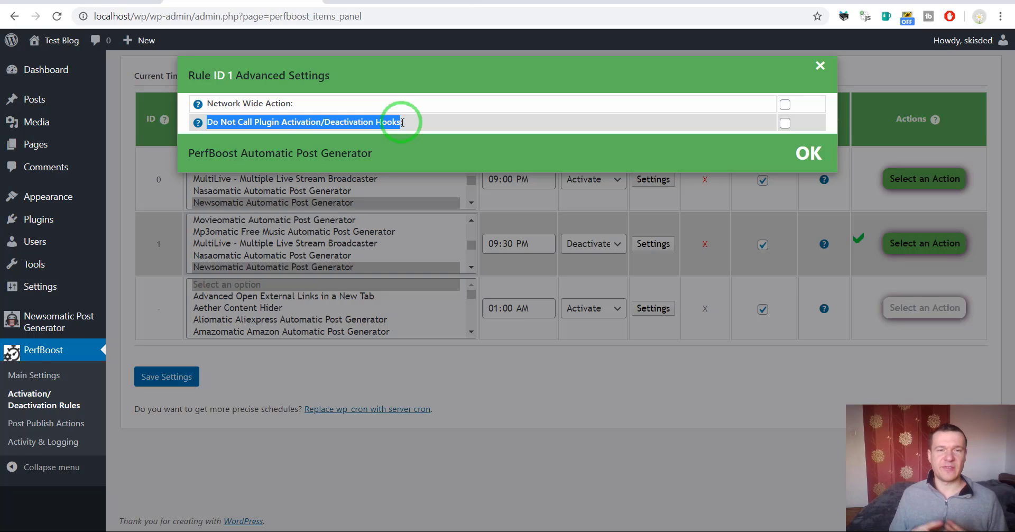
Turn on 'Do Not Call Plugin Activation/Deactivation Hooks' for rule 1 and save the rules
double_click(362, 122)
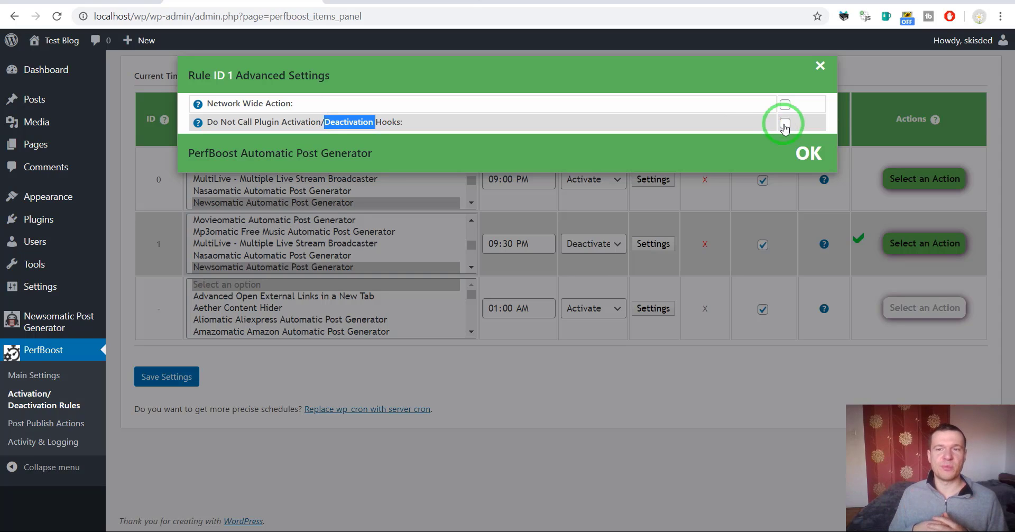
left_click(785, 125)
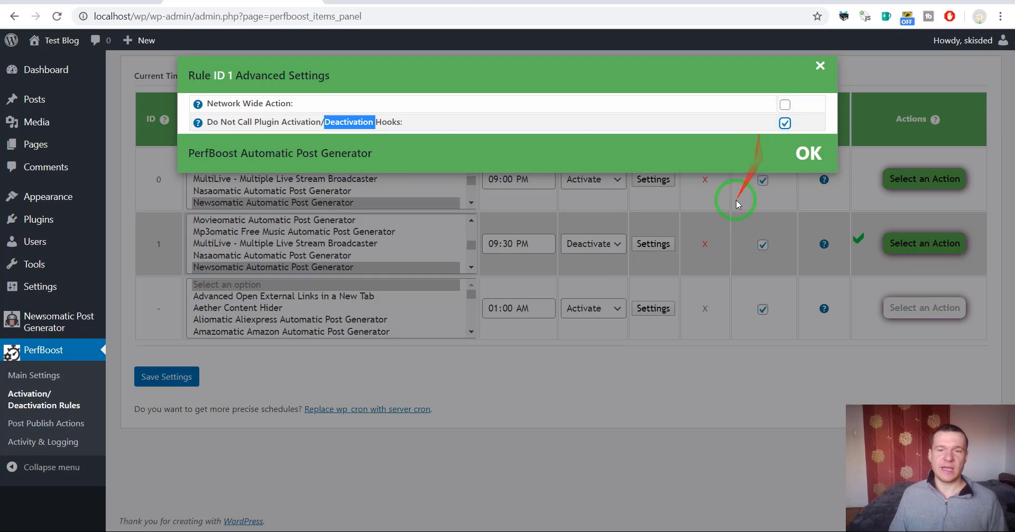
left_click(183, 376)
left_click(183, 376)
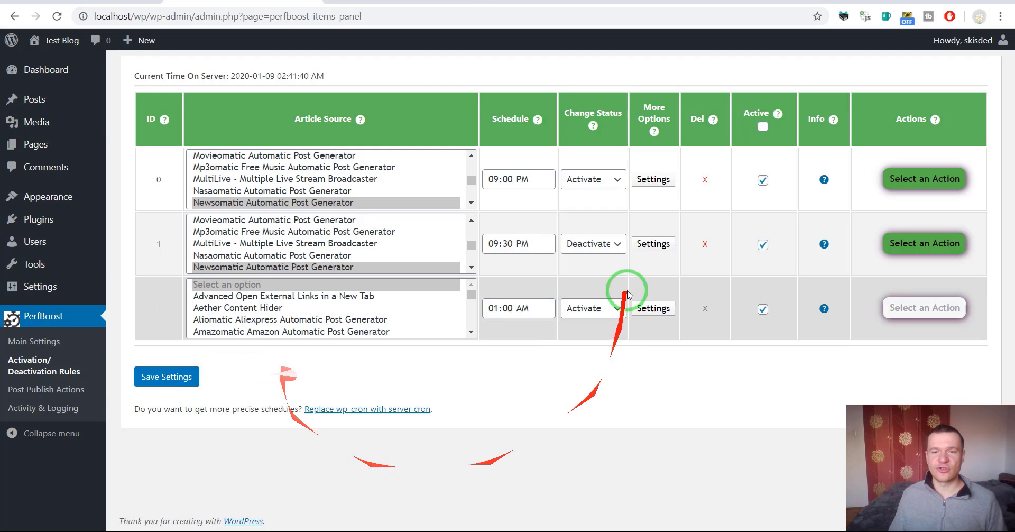
Reopen rule 1's advanced settings to confirm the hooks option stayed ticked, then close them
left_click(655, 245)
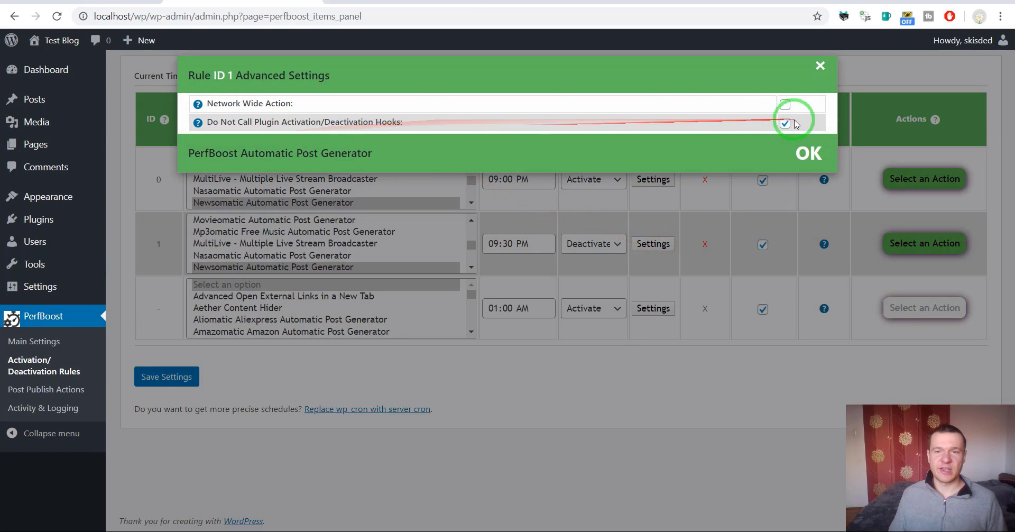
left_click_drag(220, 122, 397, 122)
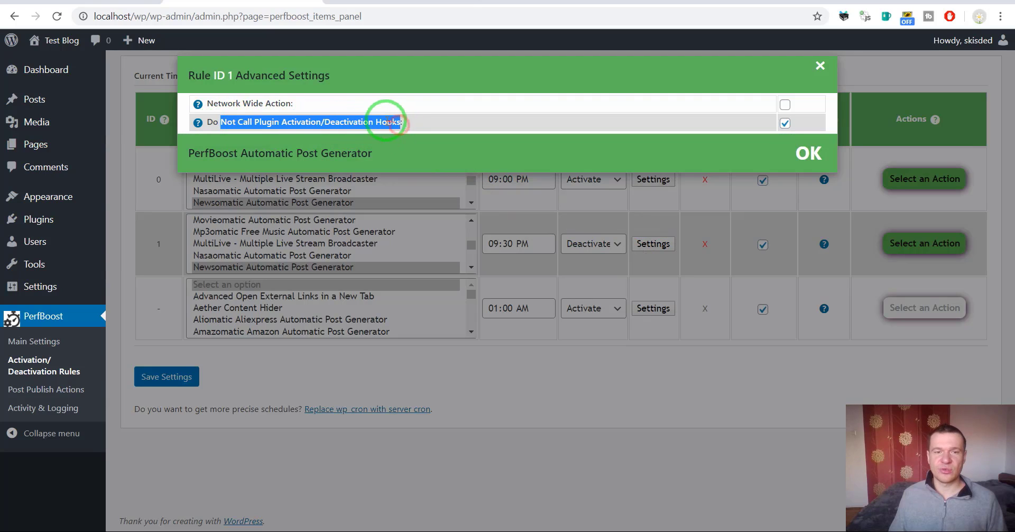
double_click(387, 122)
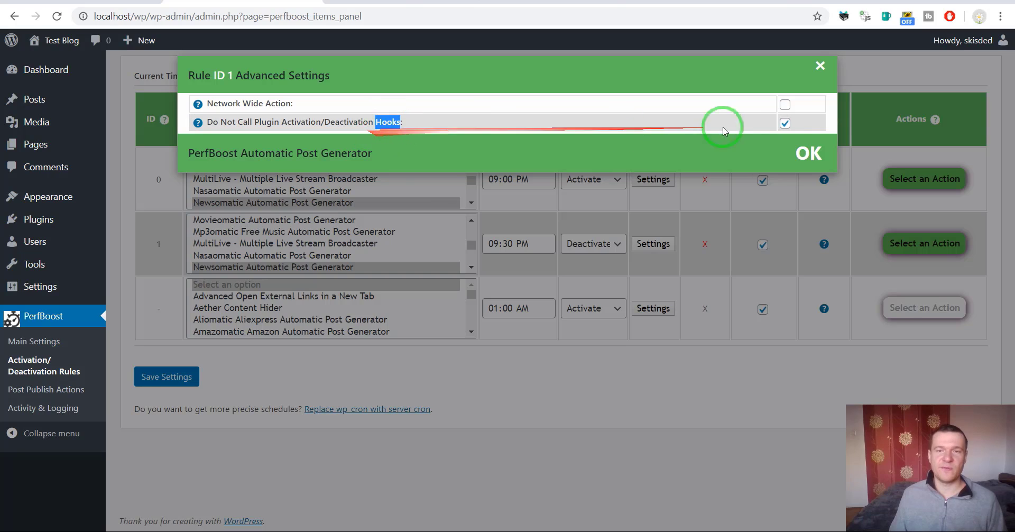
left_click(659, 371)
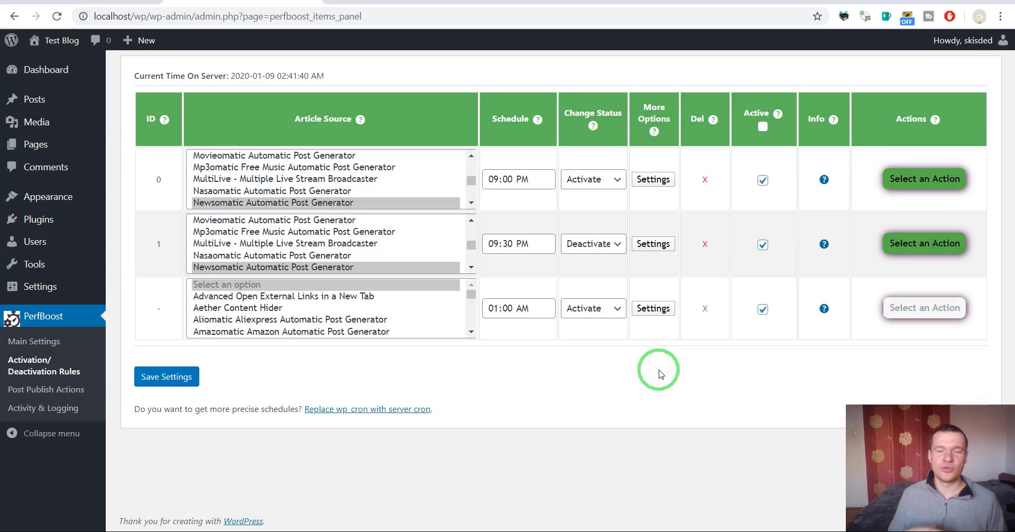
left_click(640, 392)
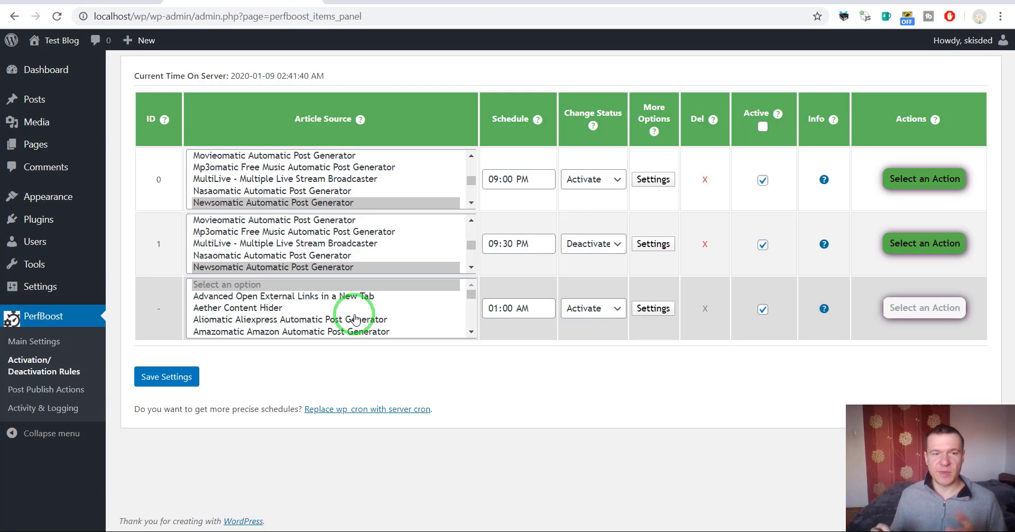
Assign Mp3omatic, MultiLive, Nasaomatic and Newsomatic to both rules and save
left_click_drag(279, 202, 286, 171)
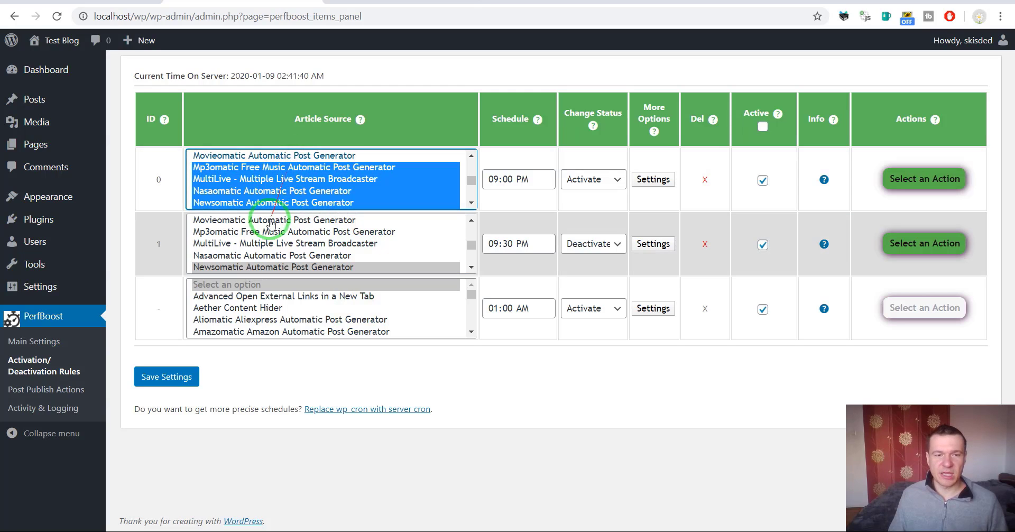
left_click_drag(273, 266, 275, 233)
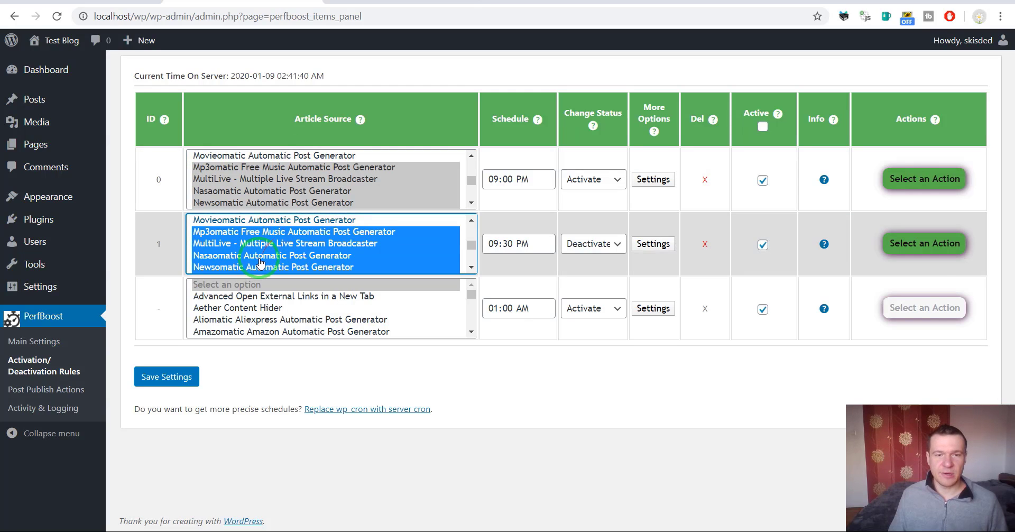
left_click(179, 378)
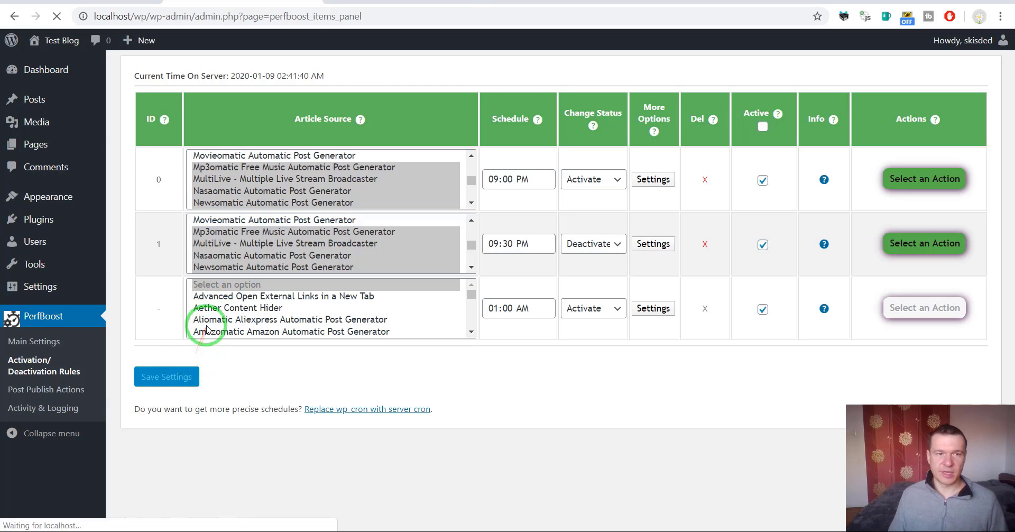
scroll(228, 222, "down", 3)
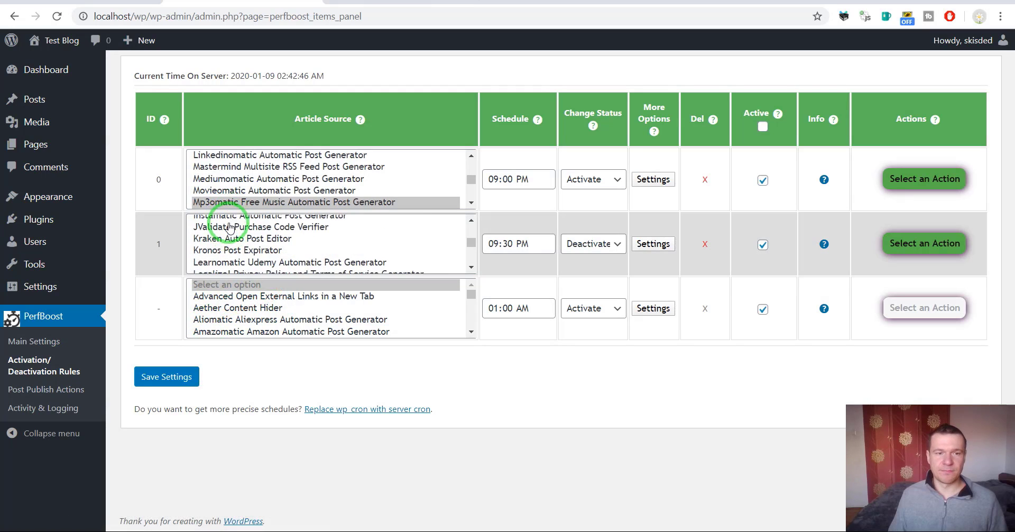
scroll(228, 232, "up", 3)
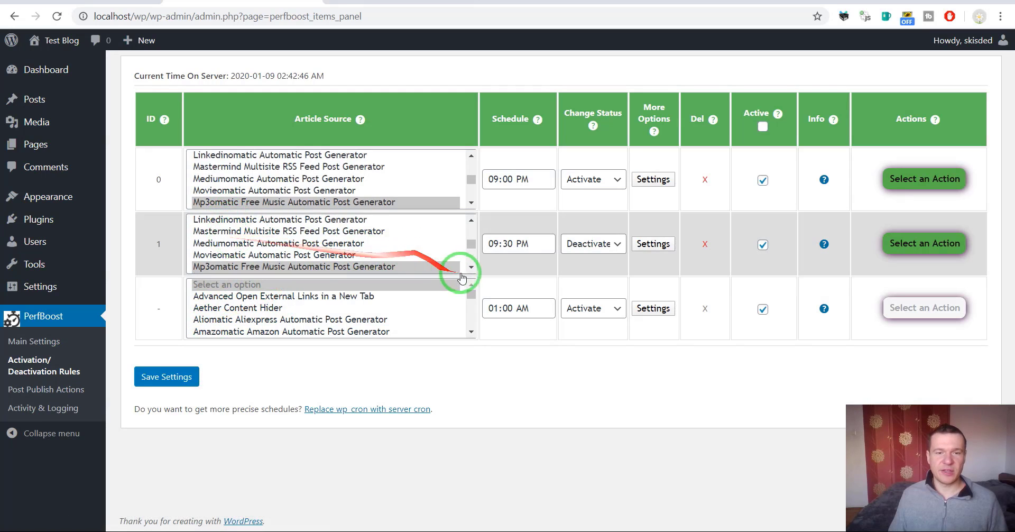
left_click_drag(465, 270, 469, 213)
left_click(471, 202)
left_click(471, 203)
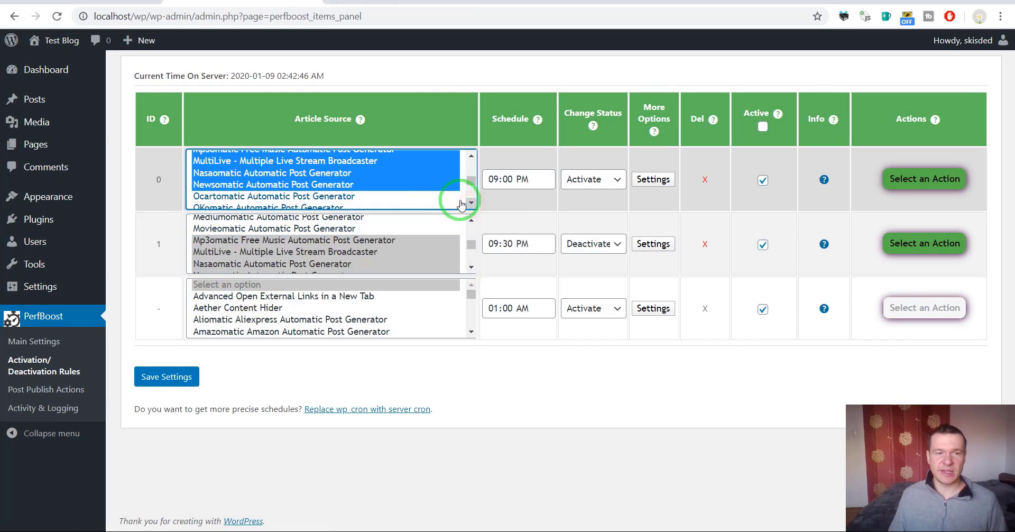
Run rule 0 now and check the Plugins list for the activated plugins
left_click(907, 180)
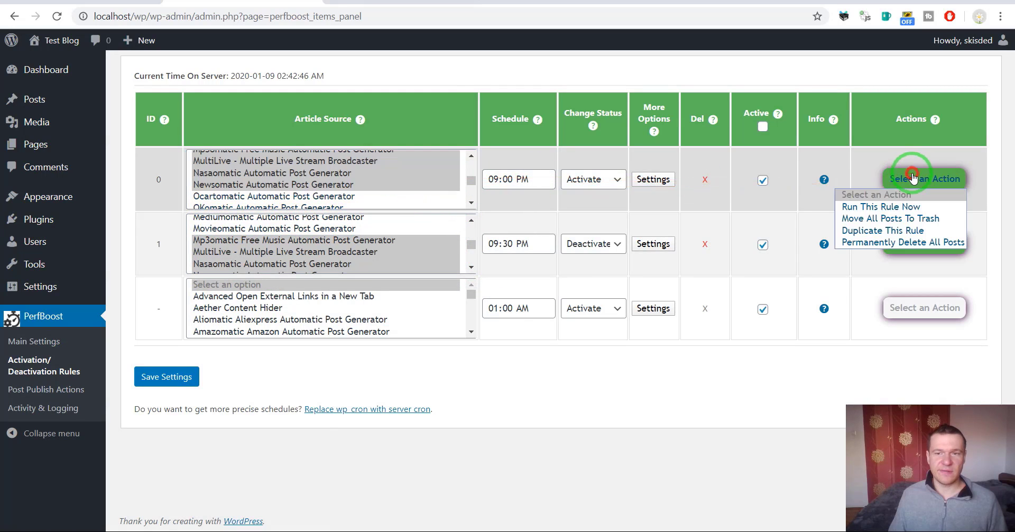
left_click(899, 209)
key("Return")
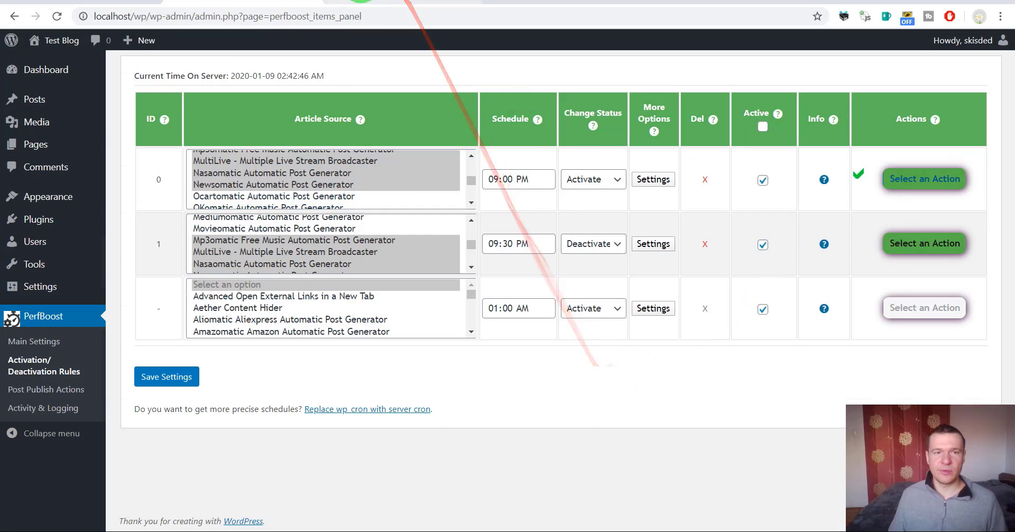
left_click(403, 2)
left_click(60, 19)
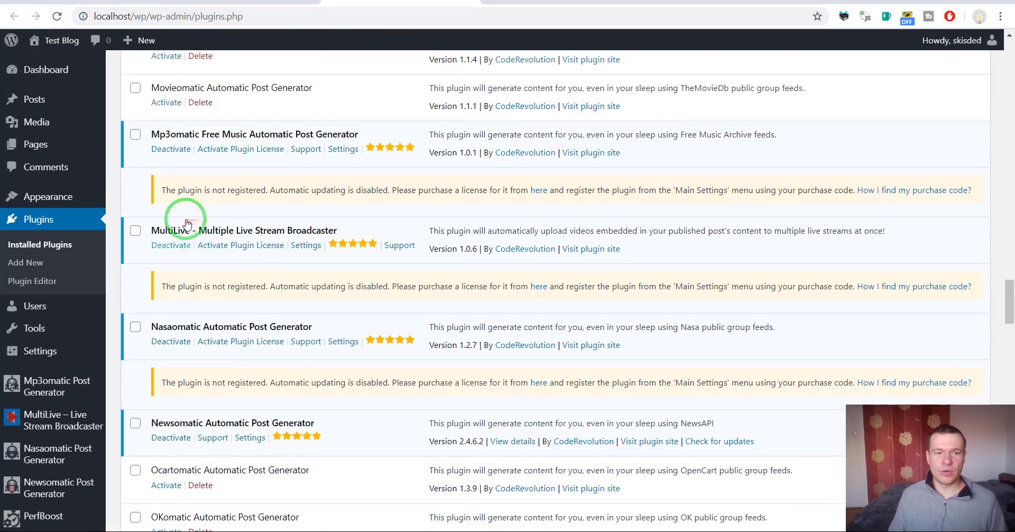
left_click(243, 3)
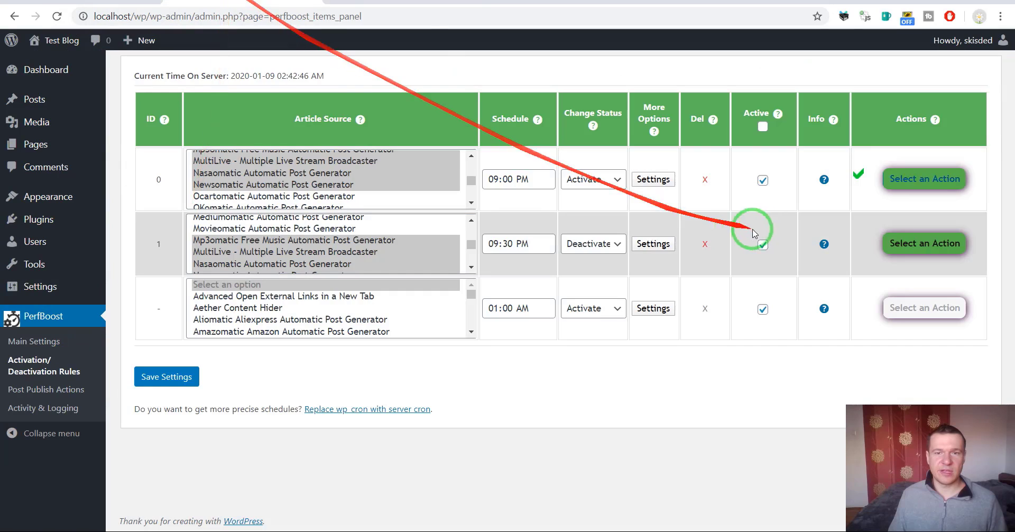
Run rule 1 now and confirm the four plugins are deactivated on the Plugins list
left_click(902, 242)
left_click(872, 275)
left_click(571, 85)
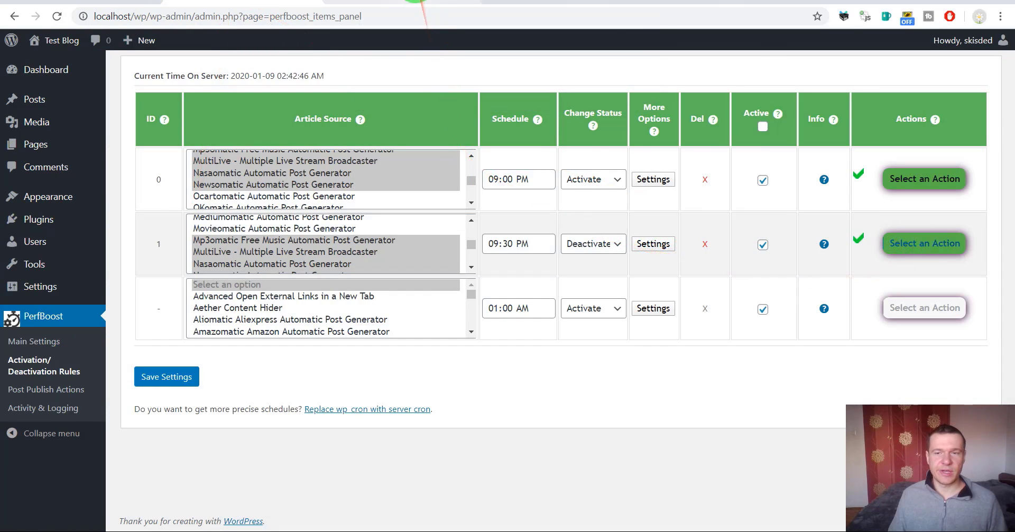
left_click(422, 3)
left_click(63, 16)
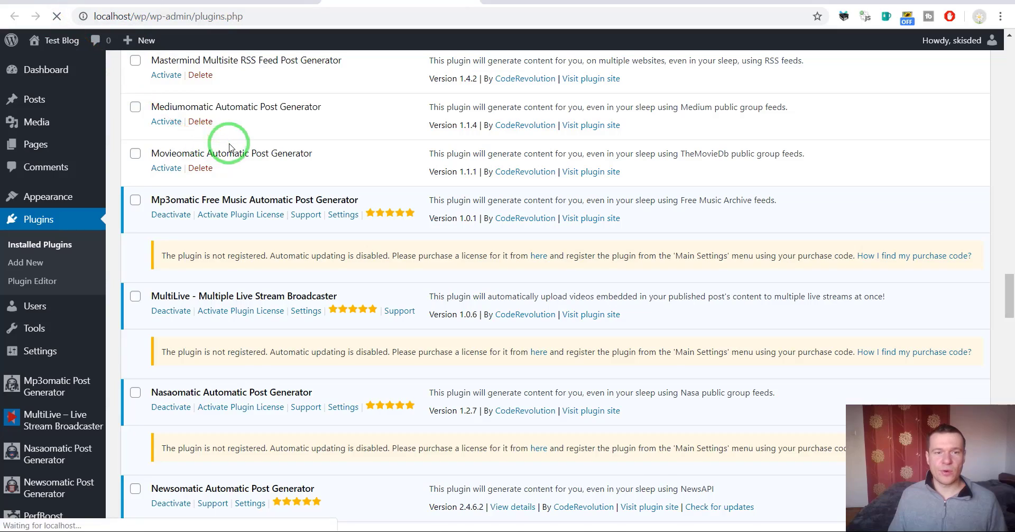
scroll(175, 241, "down", 3)
scroll(245, 93, "up", 4)
scroll(245, 92, "down", 4)
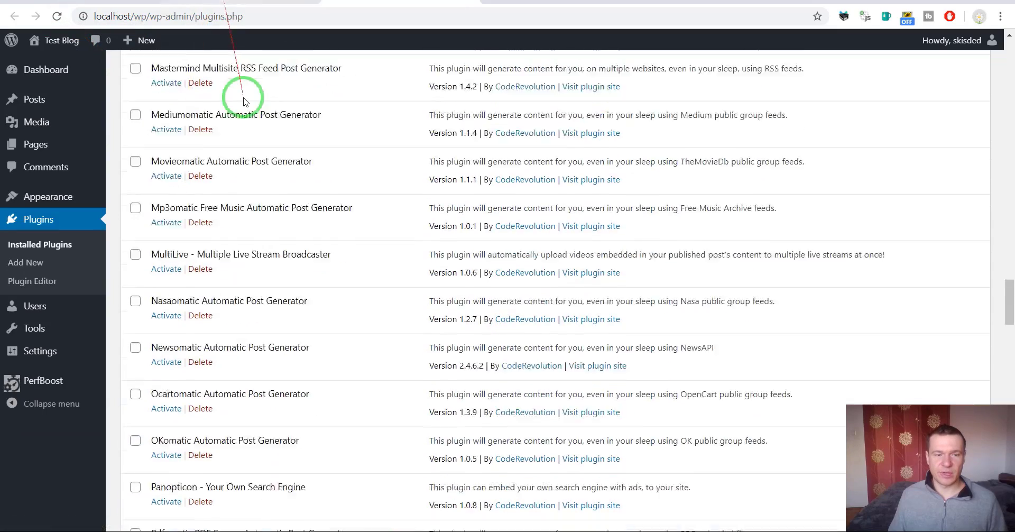
left_click(205, 2)
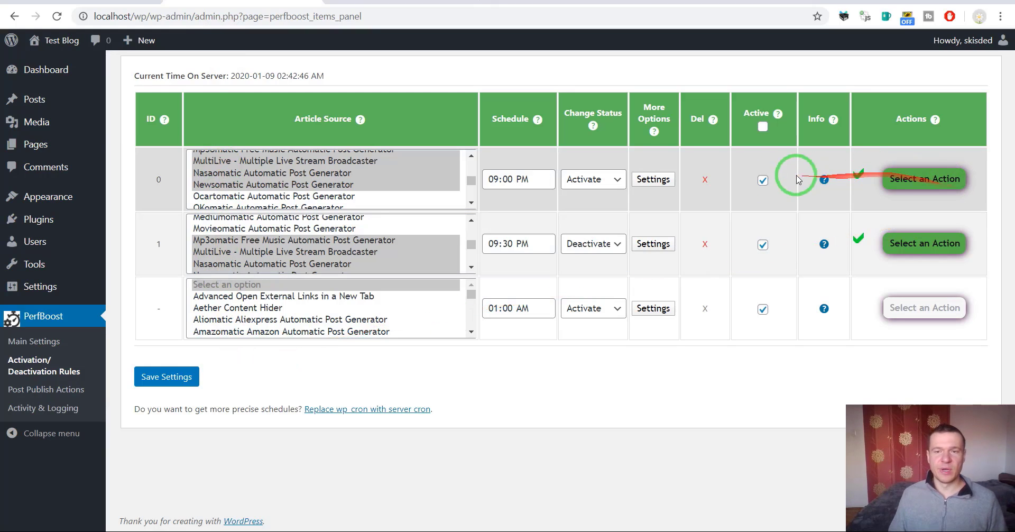
Delete activation rules 0 and 1, then open PerfBoost's Post Publish Actions page
left_click(706, 182)
key("Return")
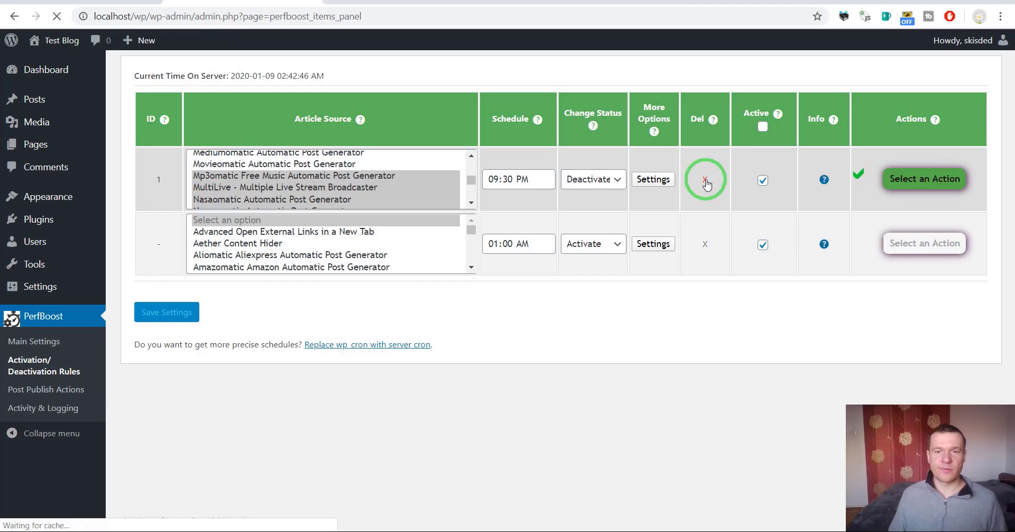
left_click(705, 179)
key("Return")
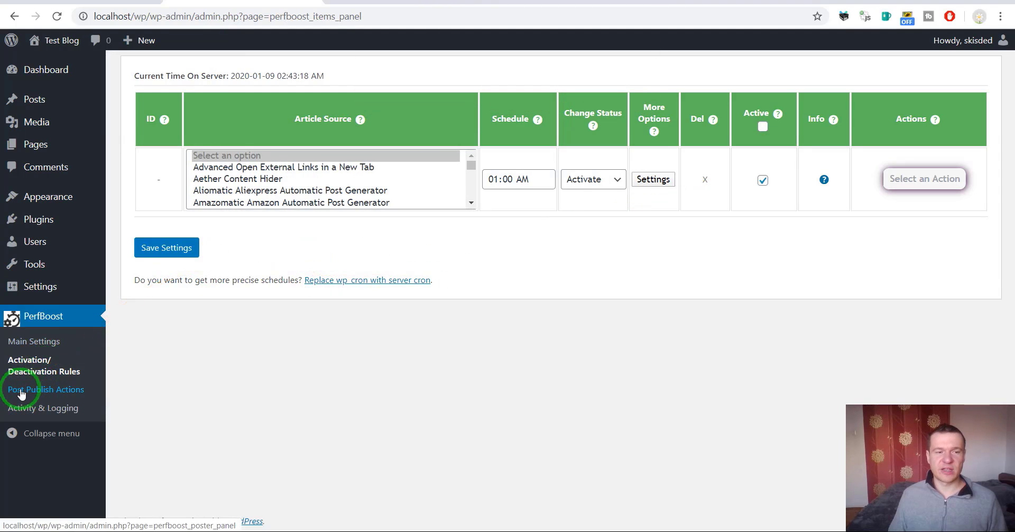
left_click(37, 392)
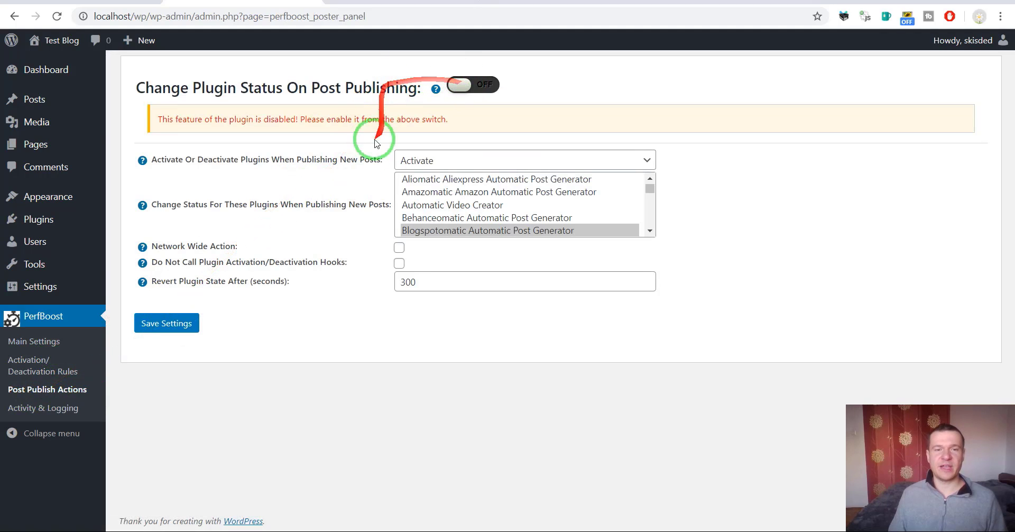
left_click_drag(651, 191, 651, 187)
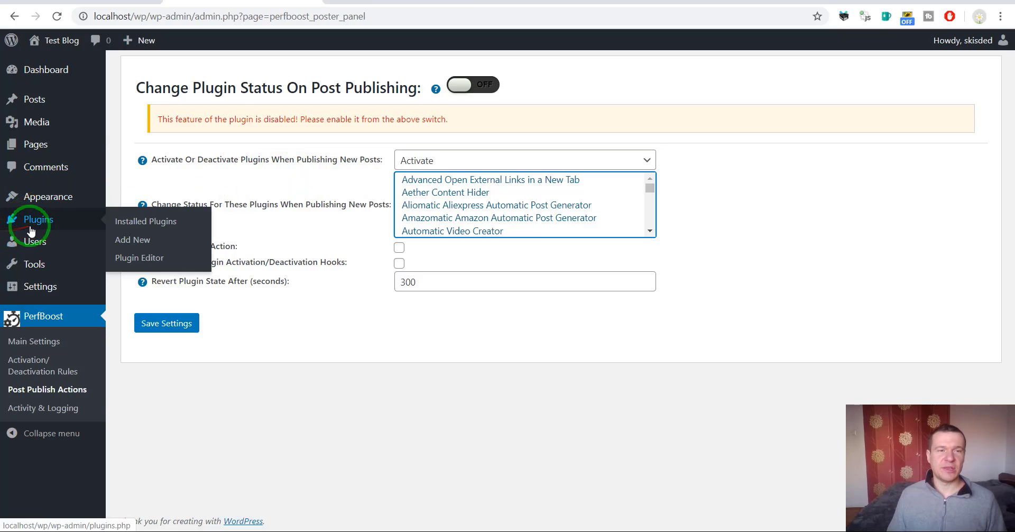
Search the installed plugins list for FBomatic, then return to the Post Publish Actions page
left_click(466, 3)
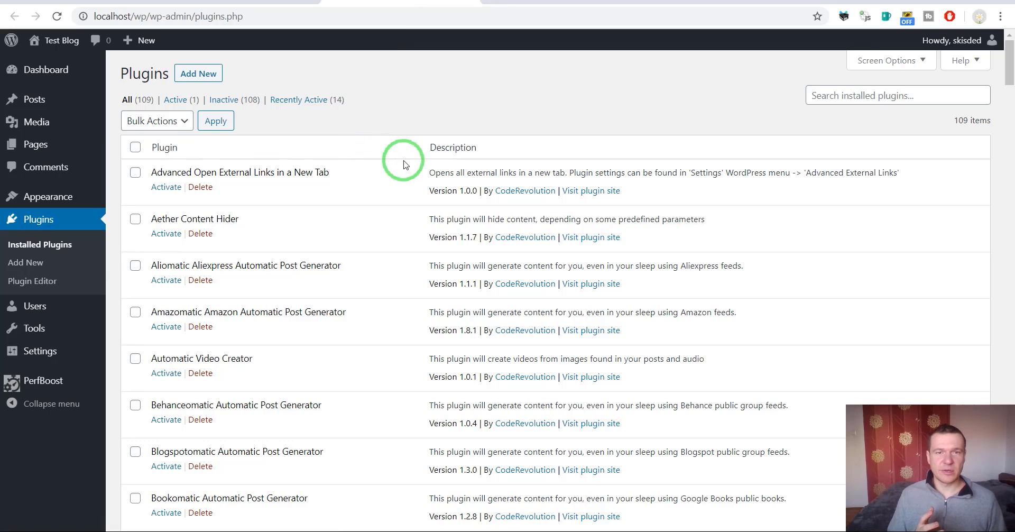
scroll(358, 235, "down", 5)
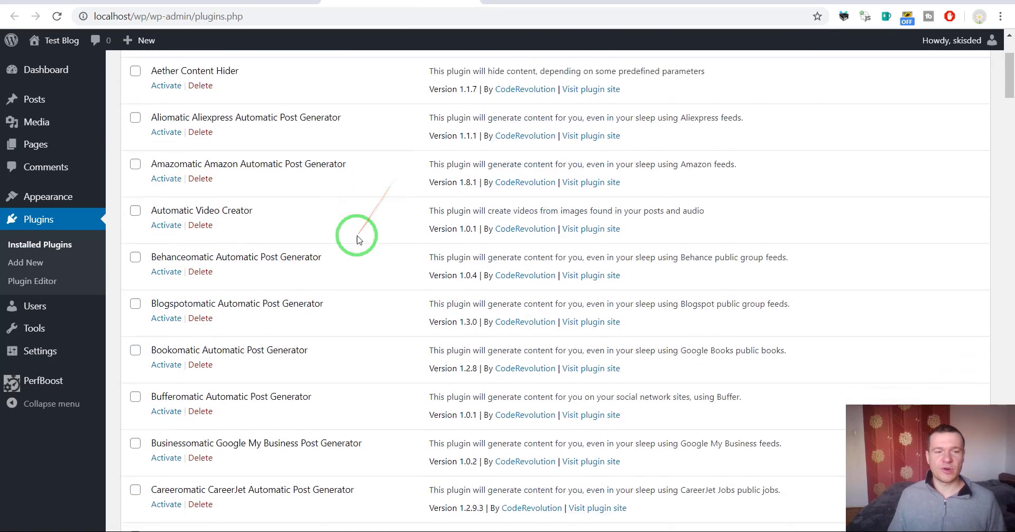
key("ctrl+f")
type("fbomat")
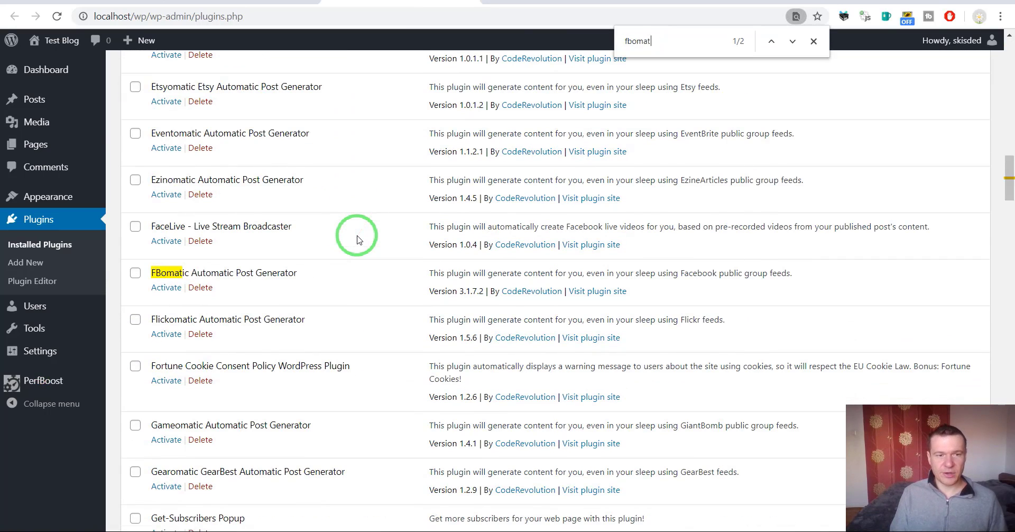
type("c")
left_click_drag(151, 272, 190, 268)
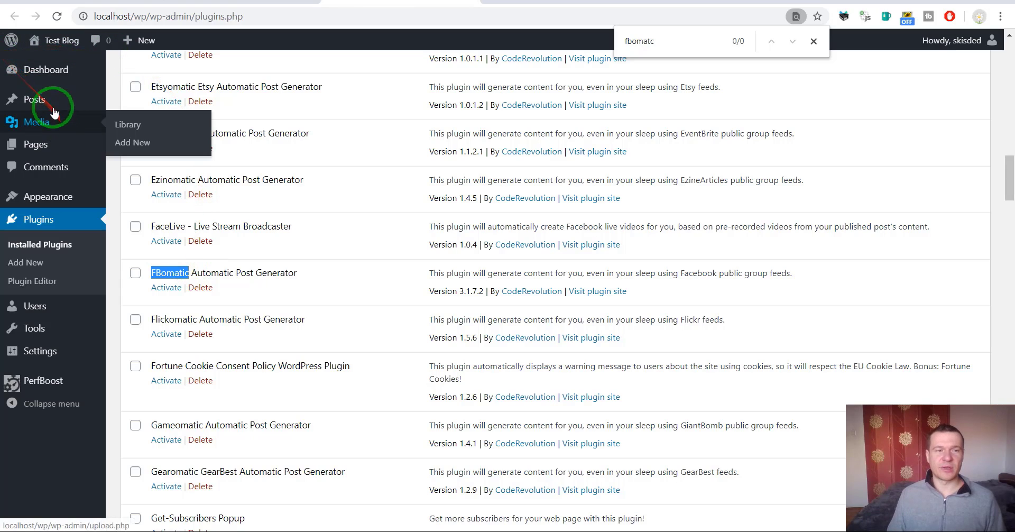
mouse_move(35, 100)
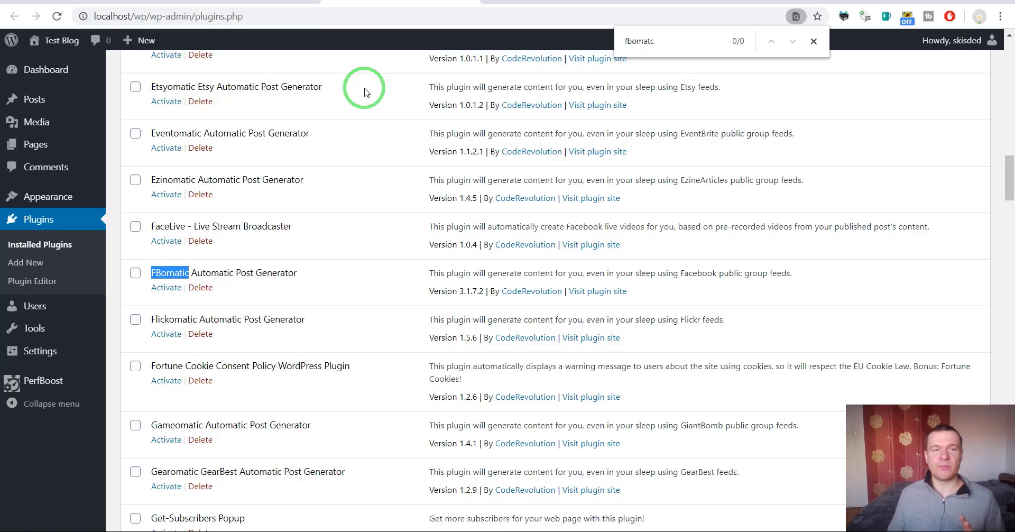
left_click(342, 4)
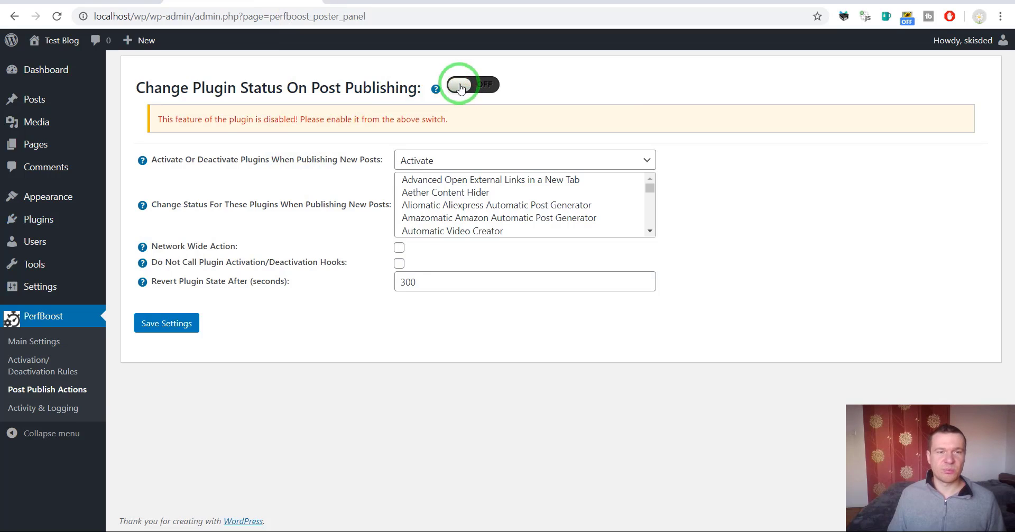
Switch on plugin status change on publish for Blogspotomatic with a 10-second revert, and save
left_click(459, 85)
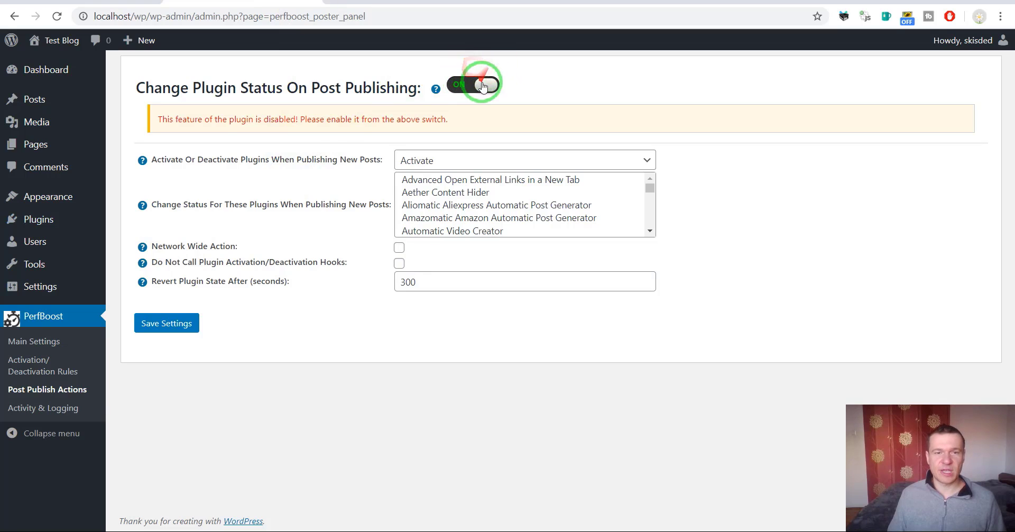
left_click(165, 323)
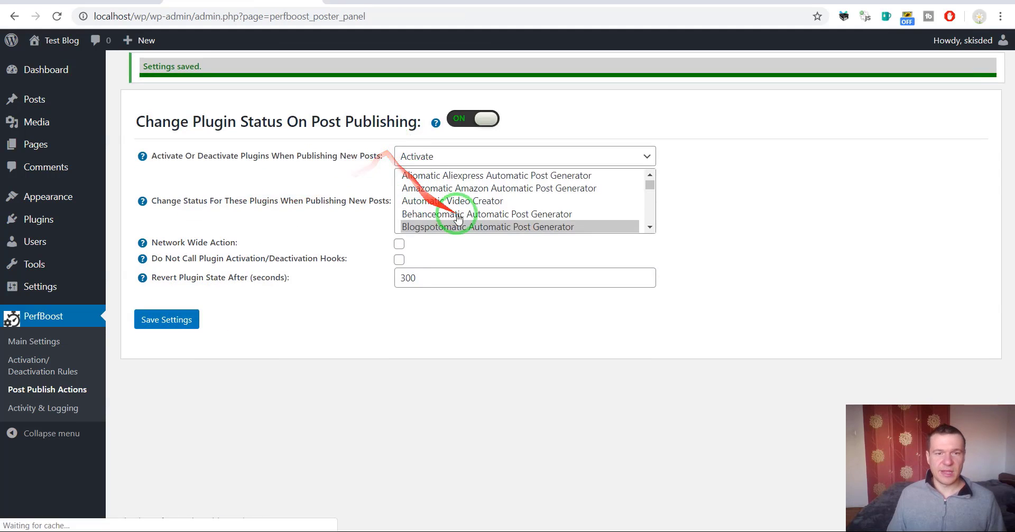
left_click(448, 201)
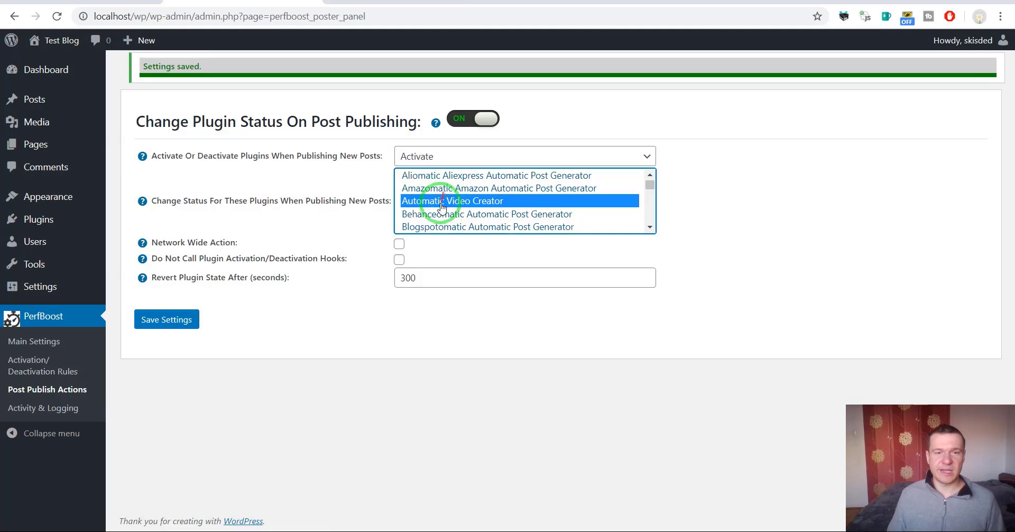
left_click(439, 213)
left_click(431, 226)
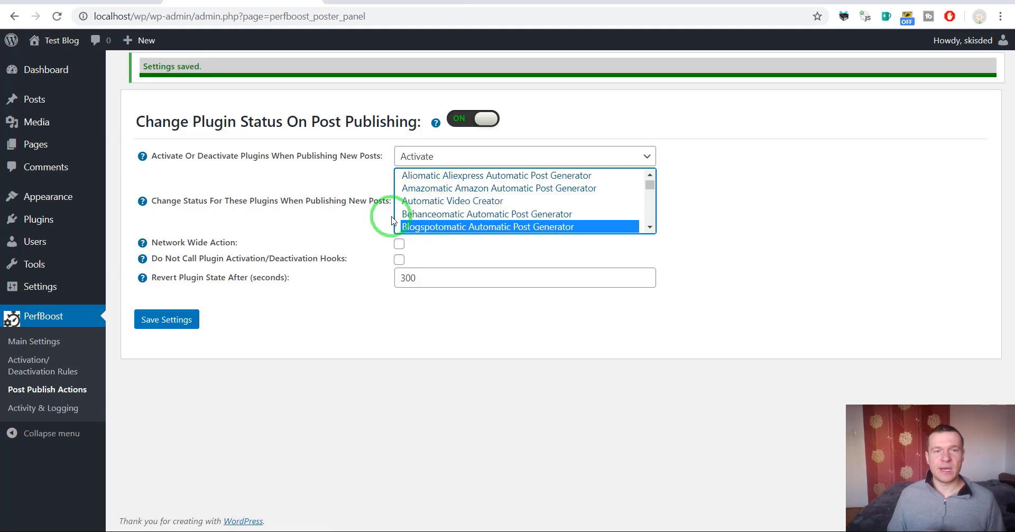
scroll(423, 201, "down", 1)
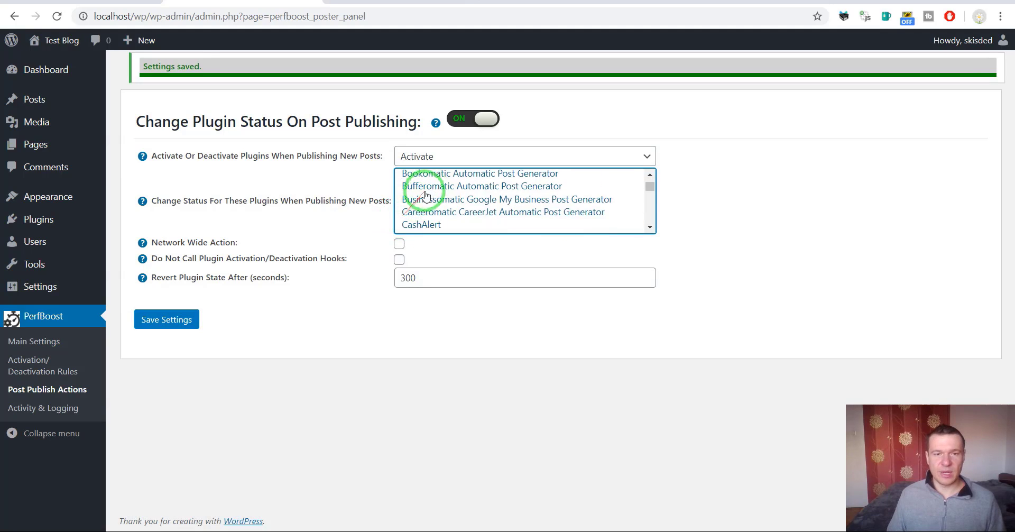
scroll(529, 212, "up", 1)
left_click(650, 226)
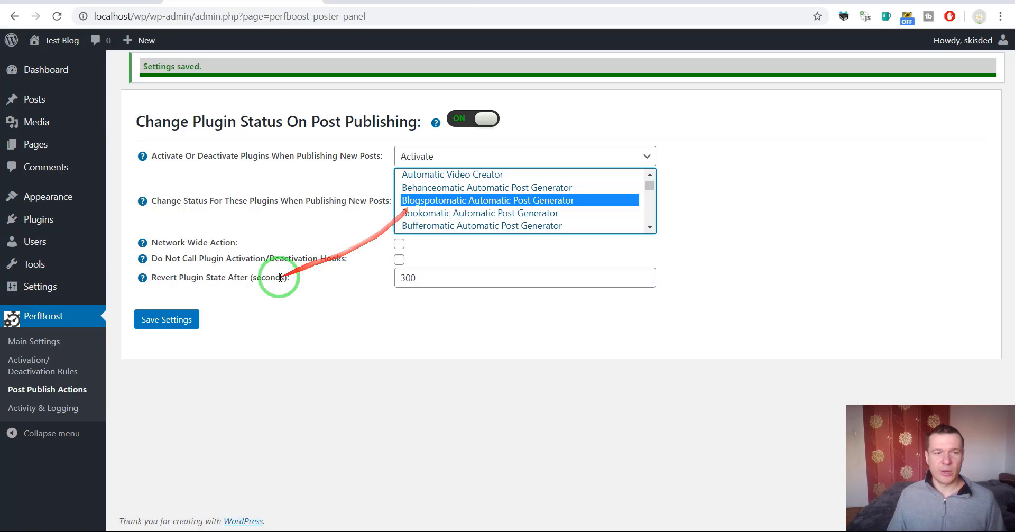
left_click_drag(158, 242, 399, 263)
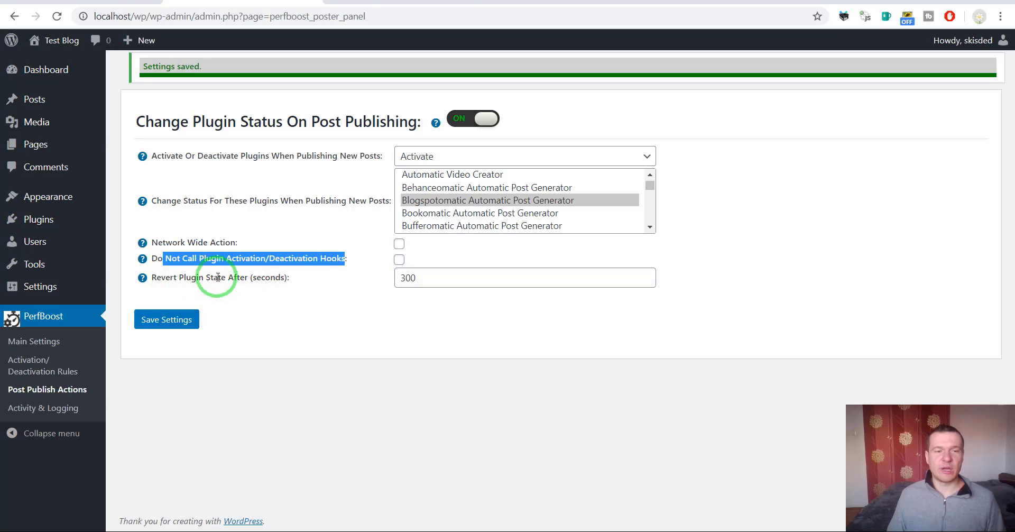
left_click_drag(415, 277, 404, 278)
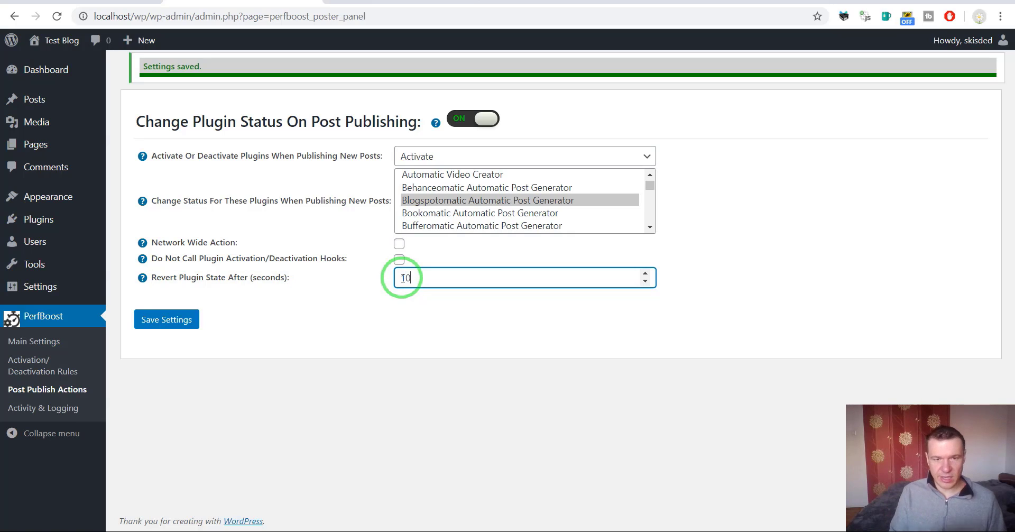
left_click(174, 320)
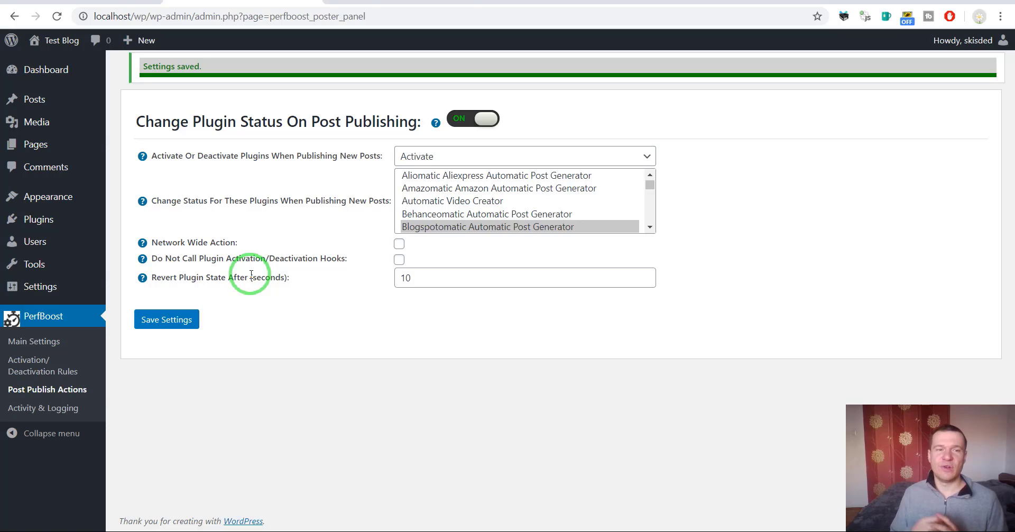
Check the saved revert value of 10, then search the installed plugins list
double_click(403, 278)
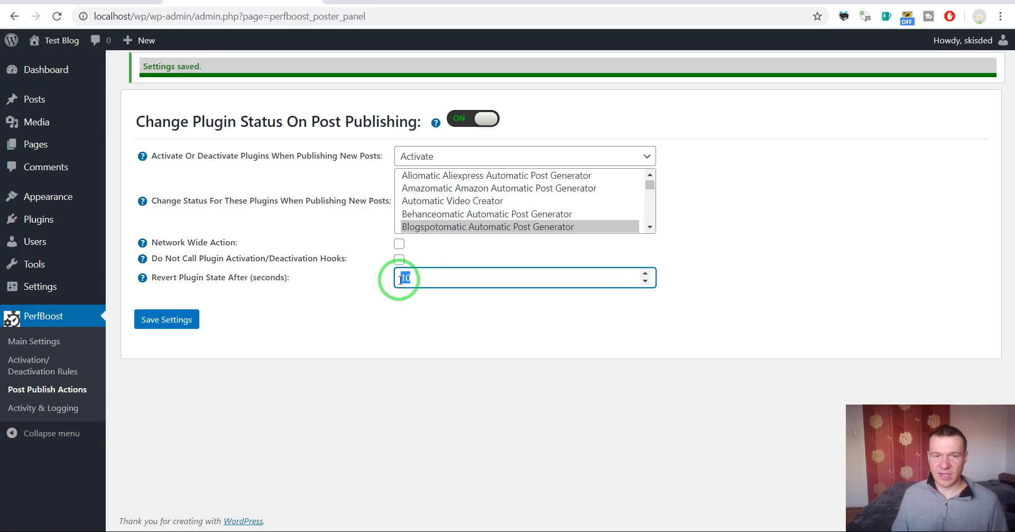
left_click(351, 309)
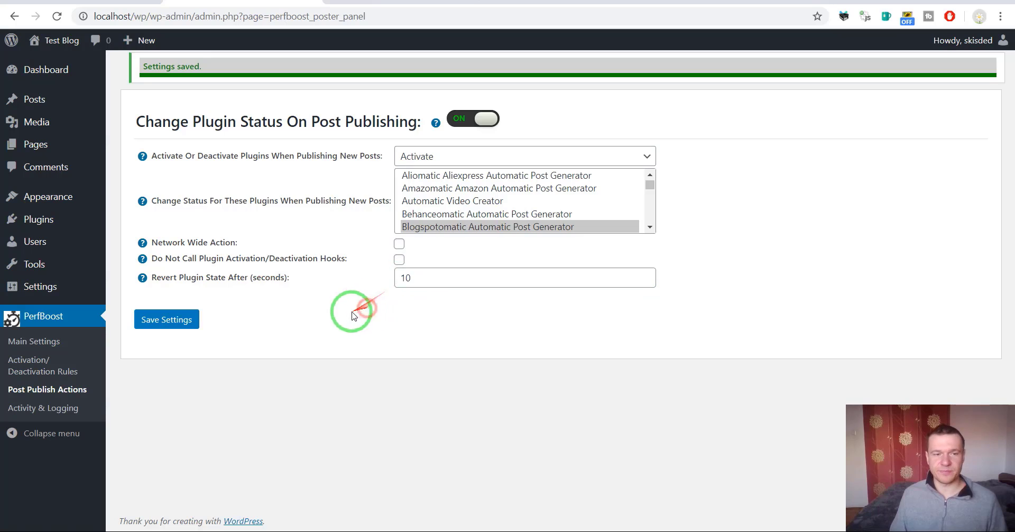
left_click(55, 217)
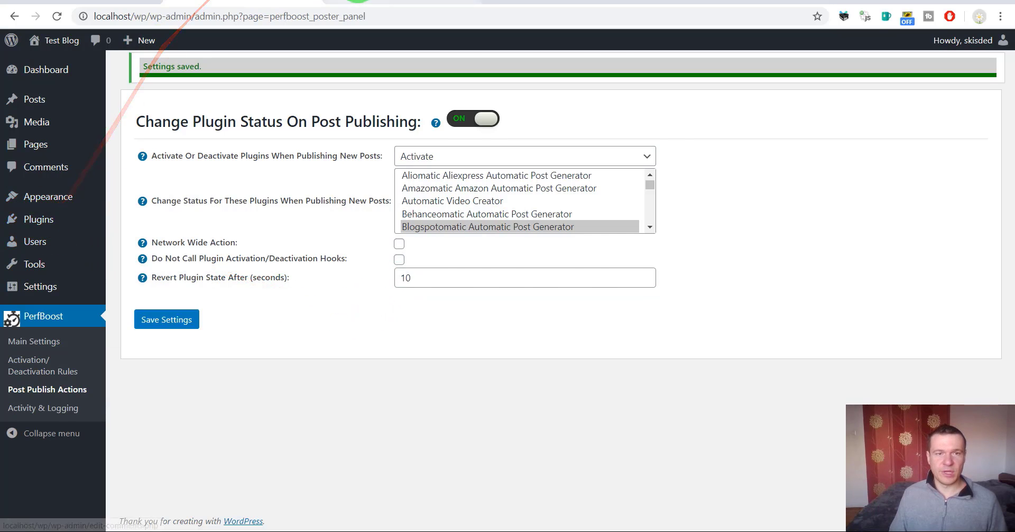
scroll(226, 226, "down", 15)
key("ctrl+f")
Find 'blogspo' in the plugin list, reload to confirm Blogspotomatic is inactive, and open a new tab
type("bl")
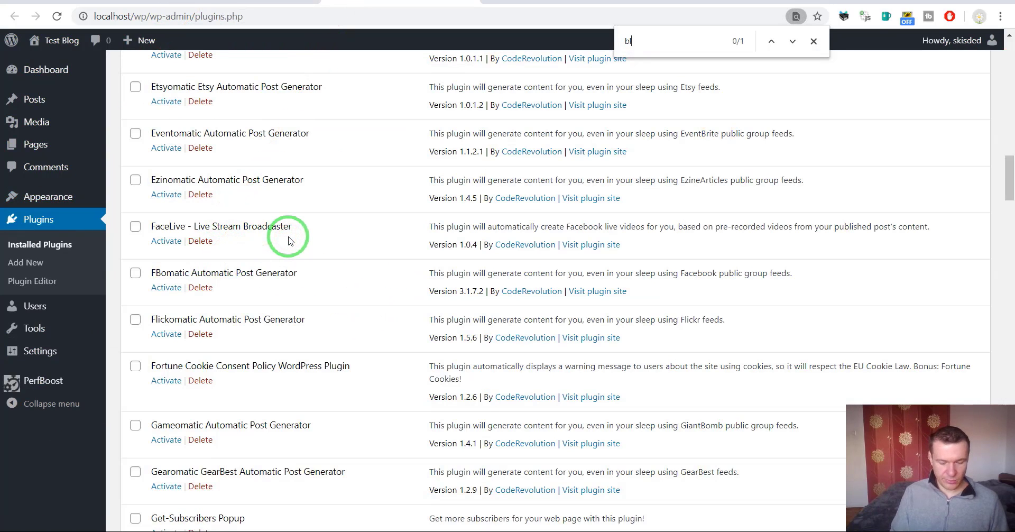
type("ogspotomatic")
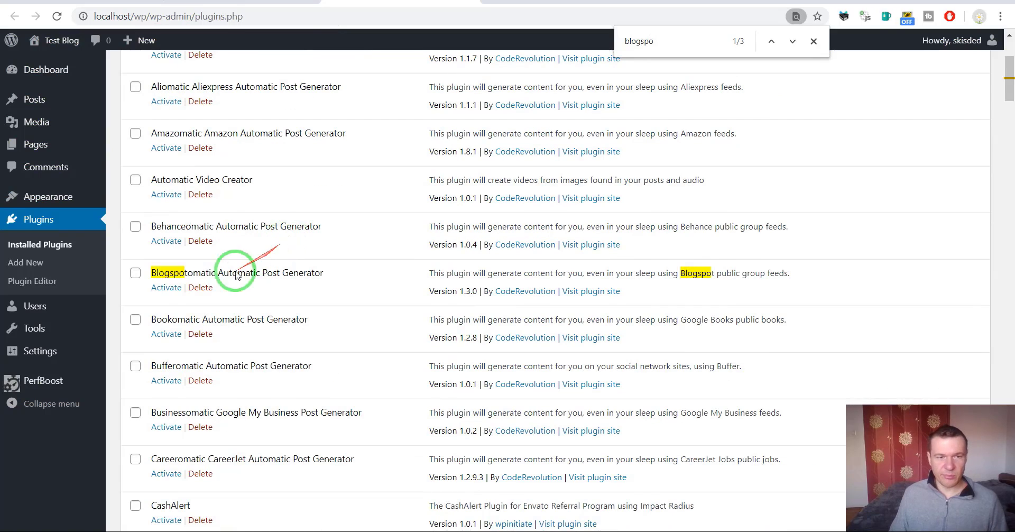
left_click(57, 16)
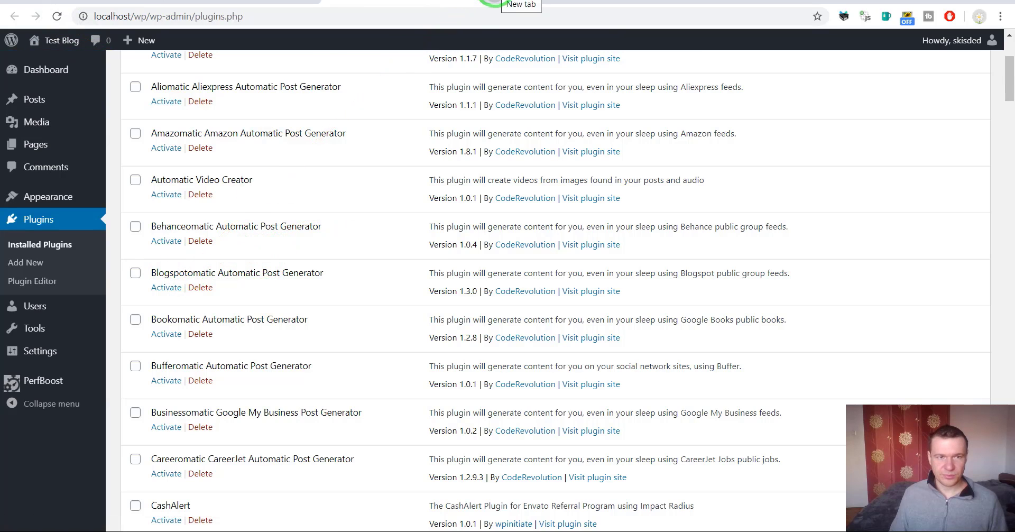
key("ctrl+t")
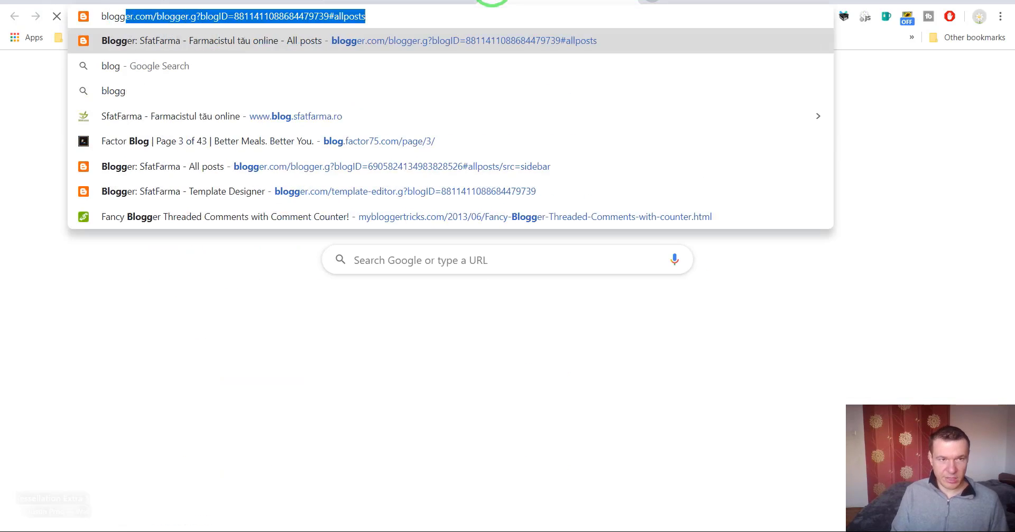
Load Blogger, view the SfatFarma blog's single existing post, then return to WordPress
key("Return")
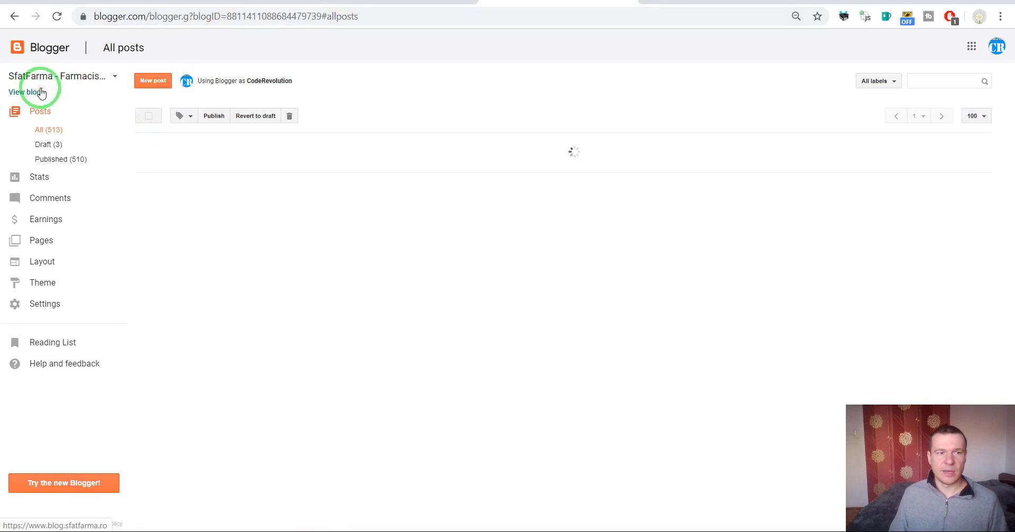
left_click(48, 77)
left_click(55, 110)
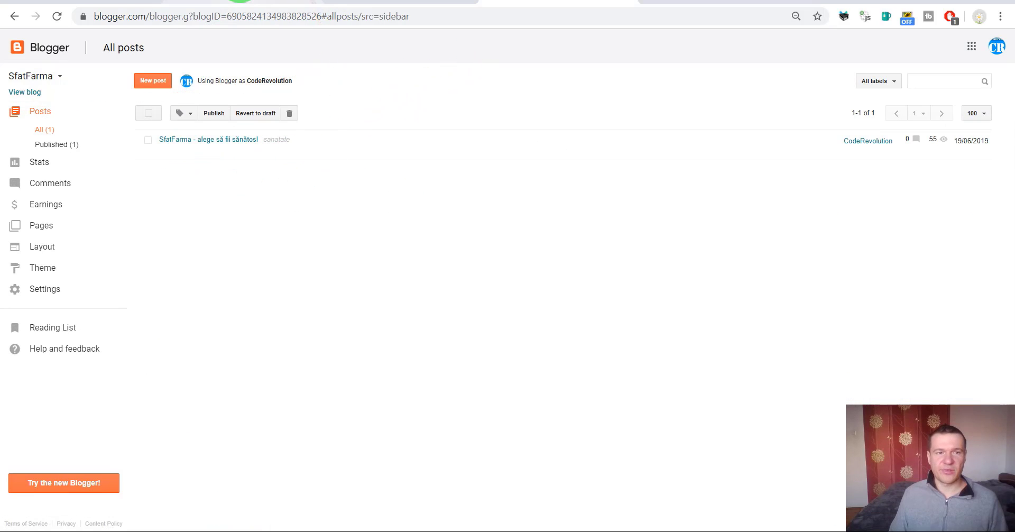
left_click(269, 2)
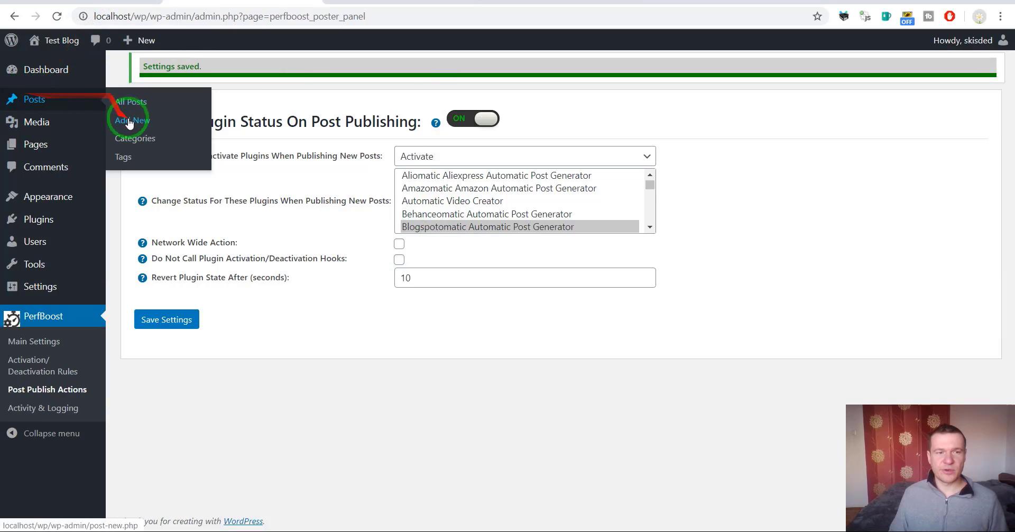
Start a new post and reload the plugins list to check Blogspotomatic's status
left_click(356, 2)
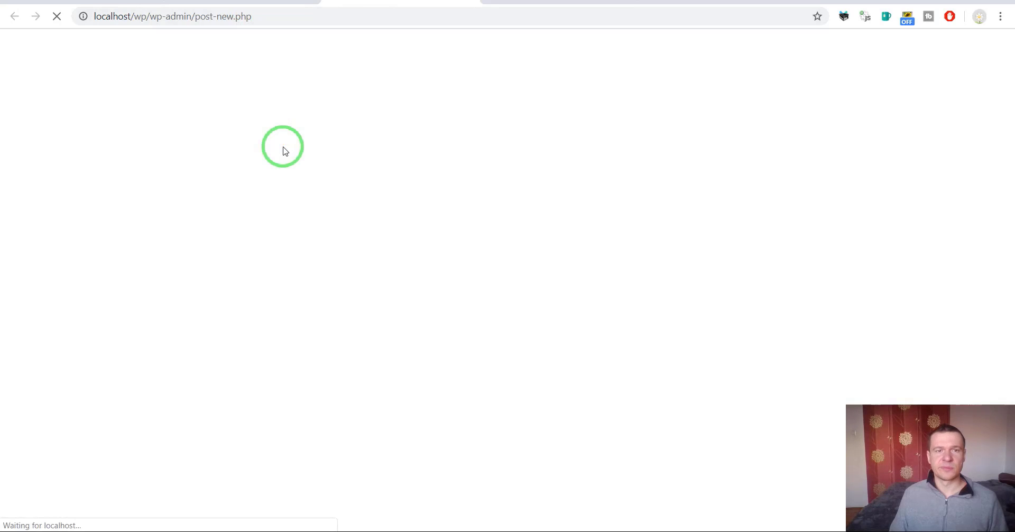
key("ctrl+Tab")
left_click(57, 15)
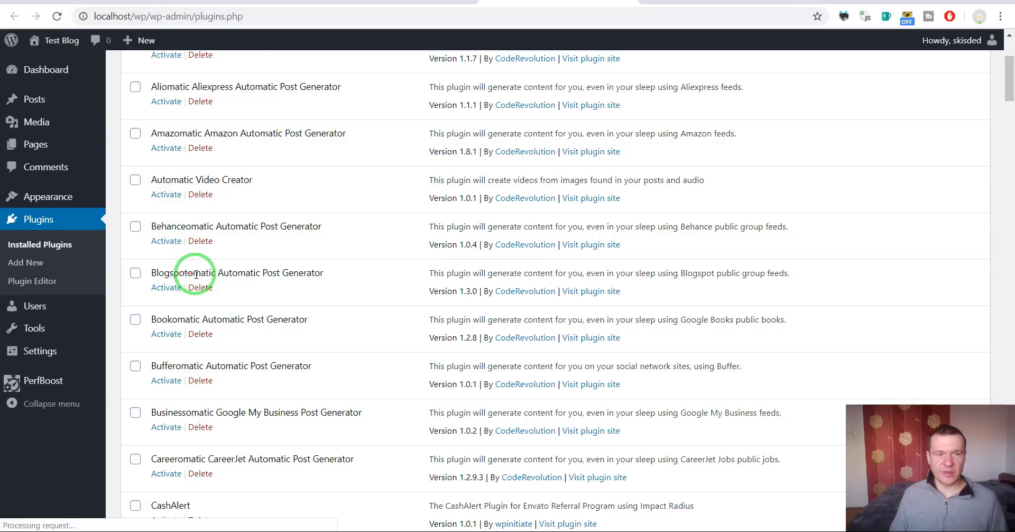
left_click(365, 2)
Publish a post titled 'Testing PerfBoost' with its title copied into the body
left_click(277, 165)
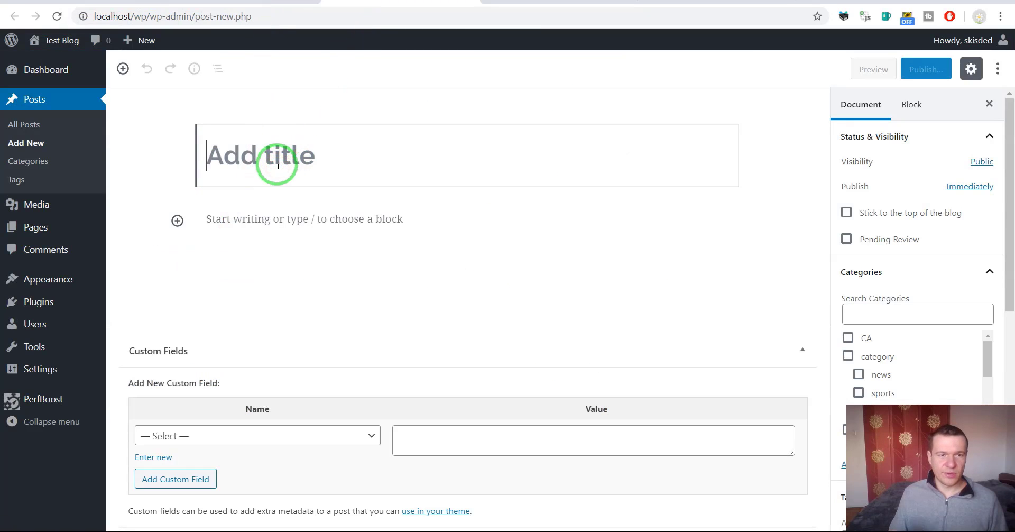
type("Testing PerfBoost")
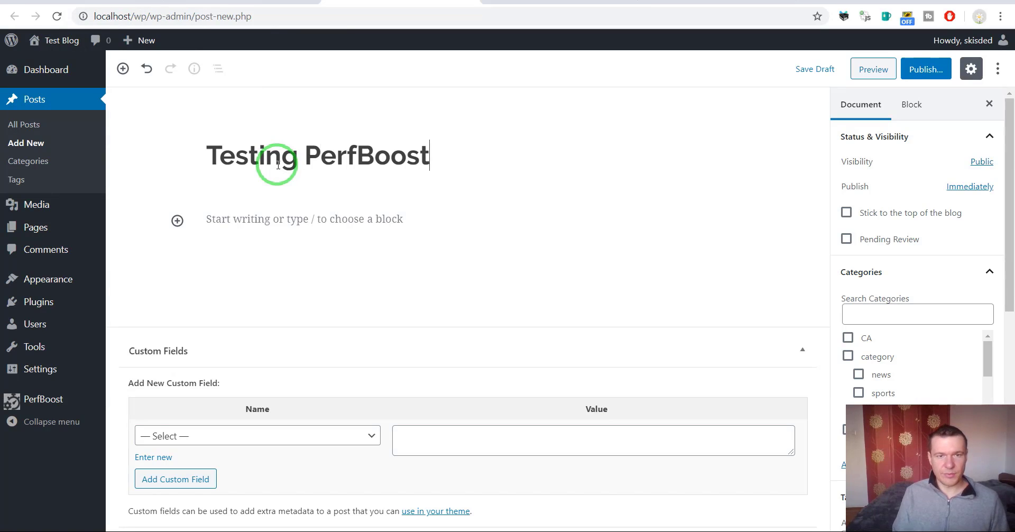
key("ctrl+a")
key("ctrl+c")
left_click(257, 219)
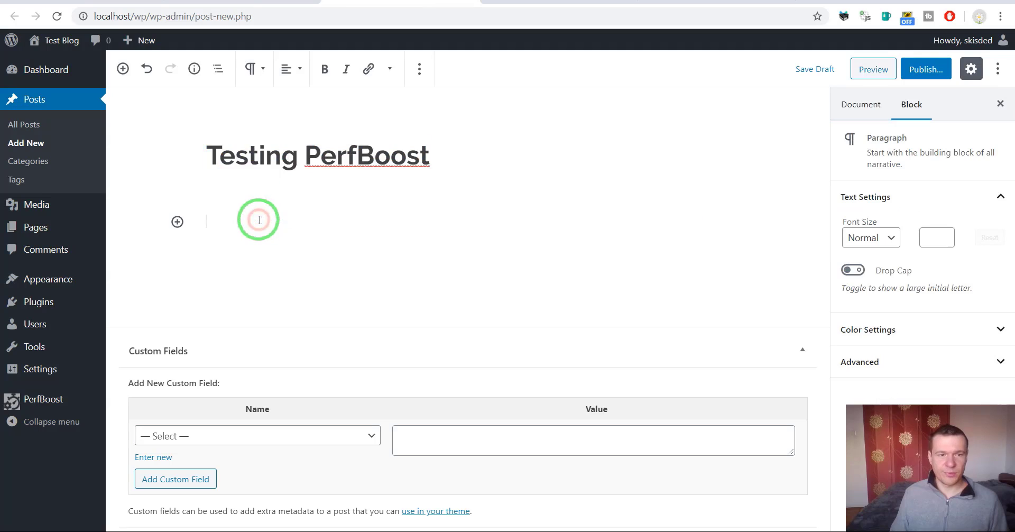
key("ctrl+v")
key("ctrl+v")
key("ctrl+v")
key("ctrl+v")
key("ctrl+v")
key("ctrl+v")
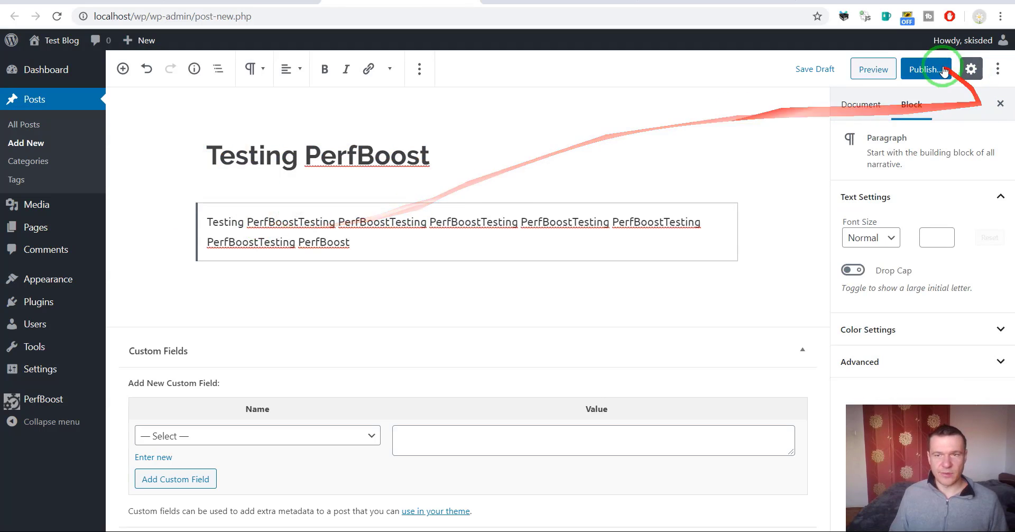
left_click(920, 70)
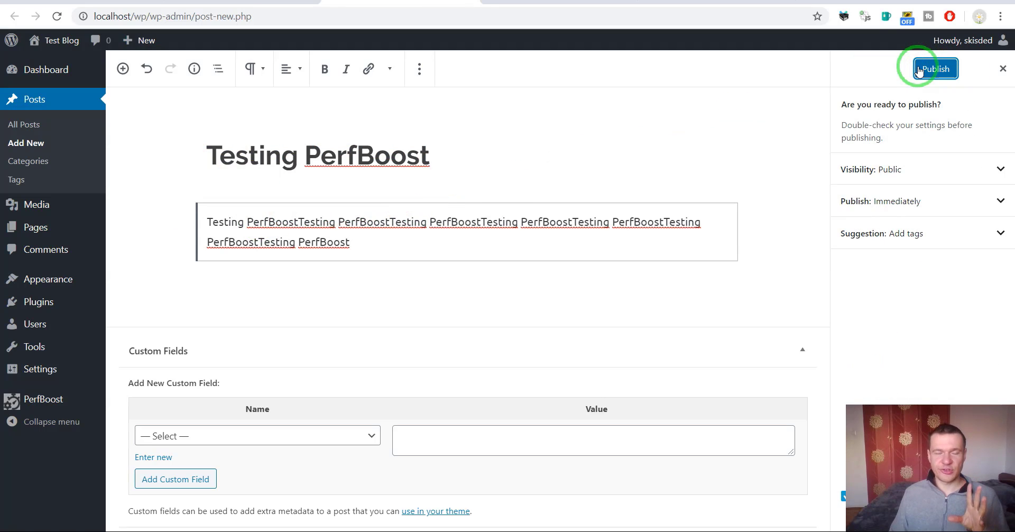
left_click(918, 70)
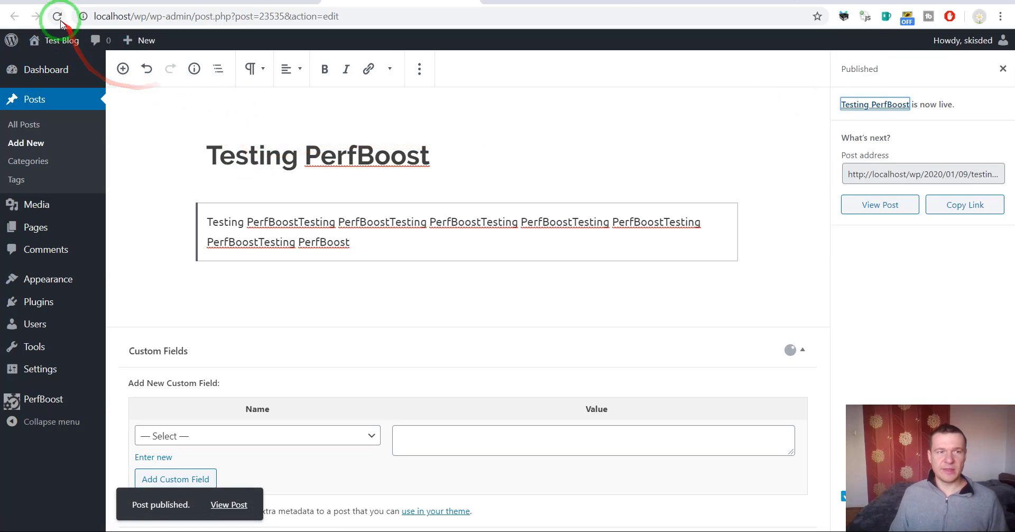
Reload the plugins list to confirm Blogspotomatic is active, then go to Blogger's posts
left_click(608, 8)
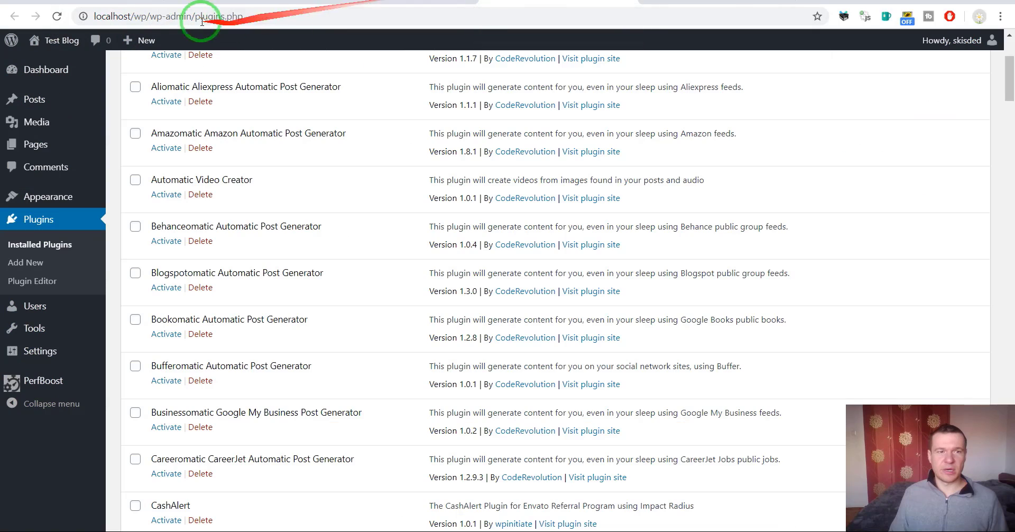
left_click(55, 17)
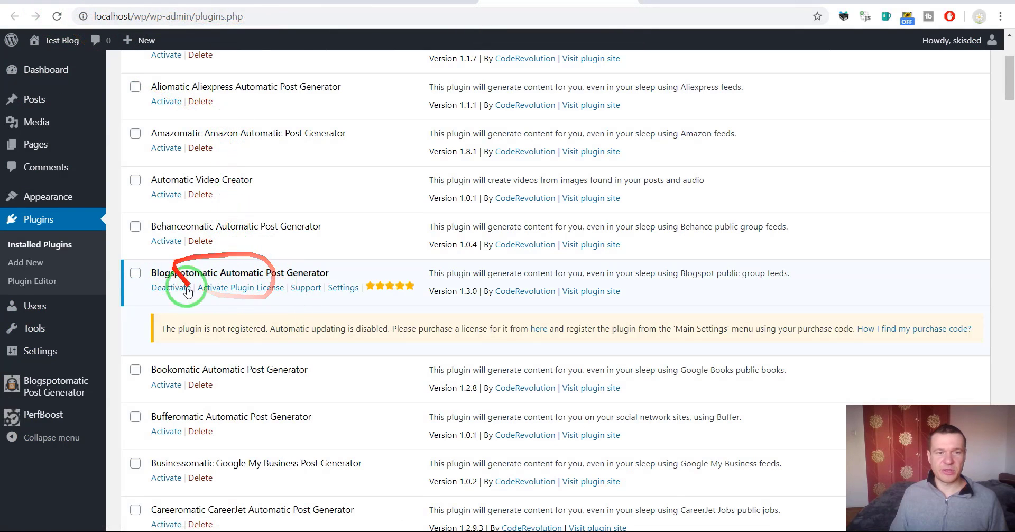
left_click(713, 1)
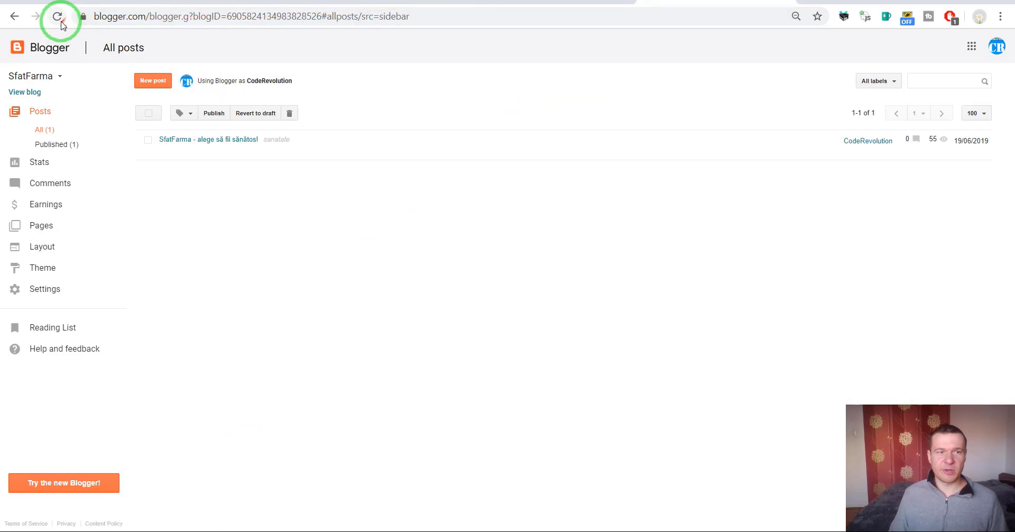
Refresh Blogger's posts and open the crossposted 'Testing PerfBoost' post to inspect its text and link
left_click(57, 16)
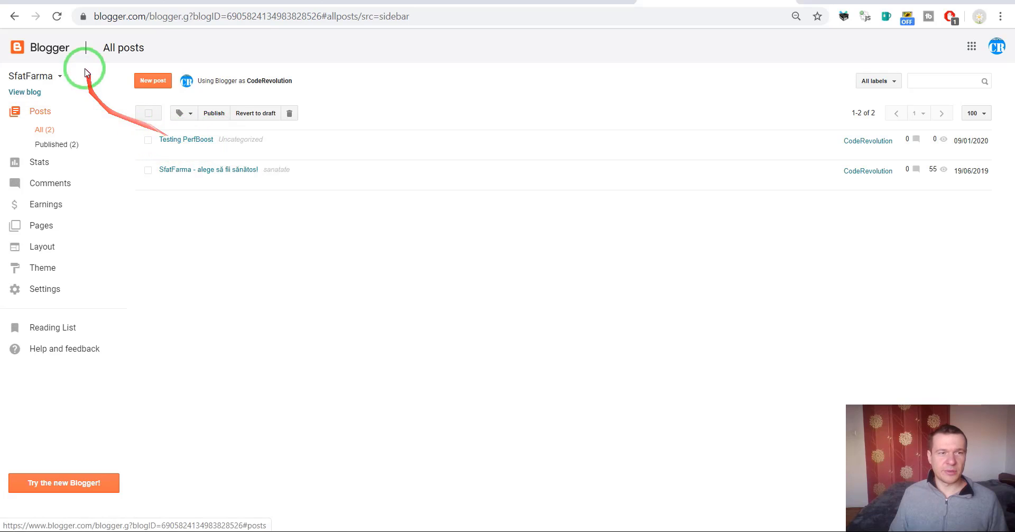
left_click(170, 140)
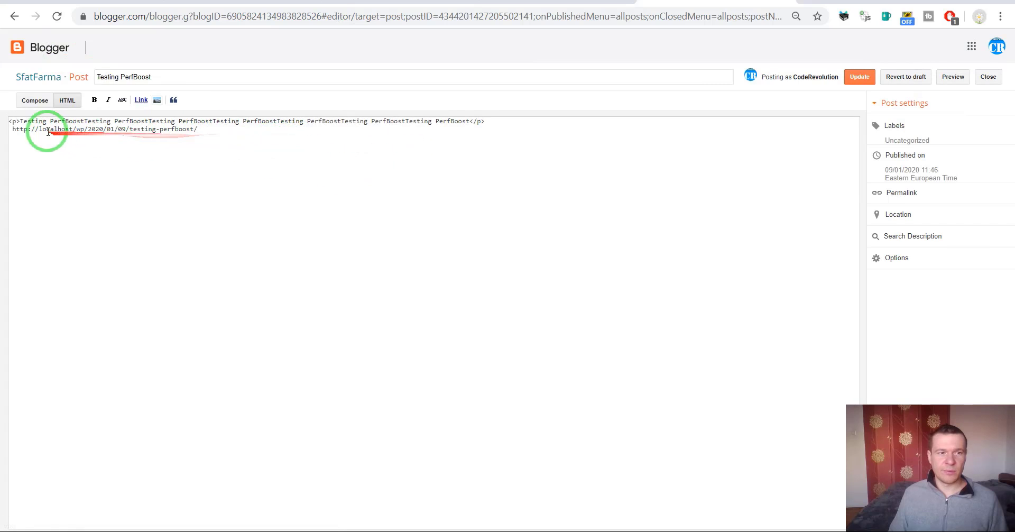
left_click_drag(20, 121, 469, 115)
left_click(210, 130)
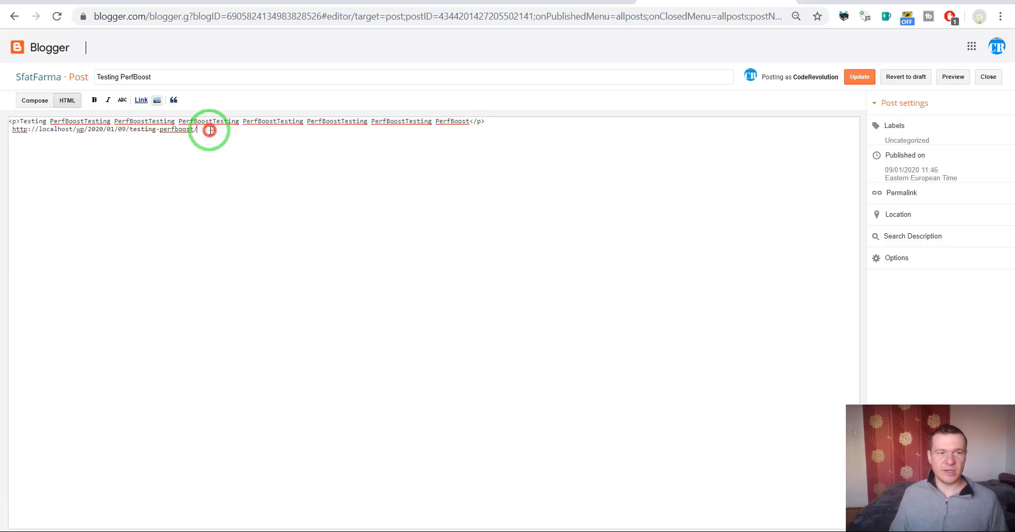
left_click_drag(210, 130, 25, 130)
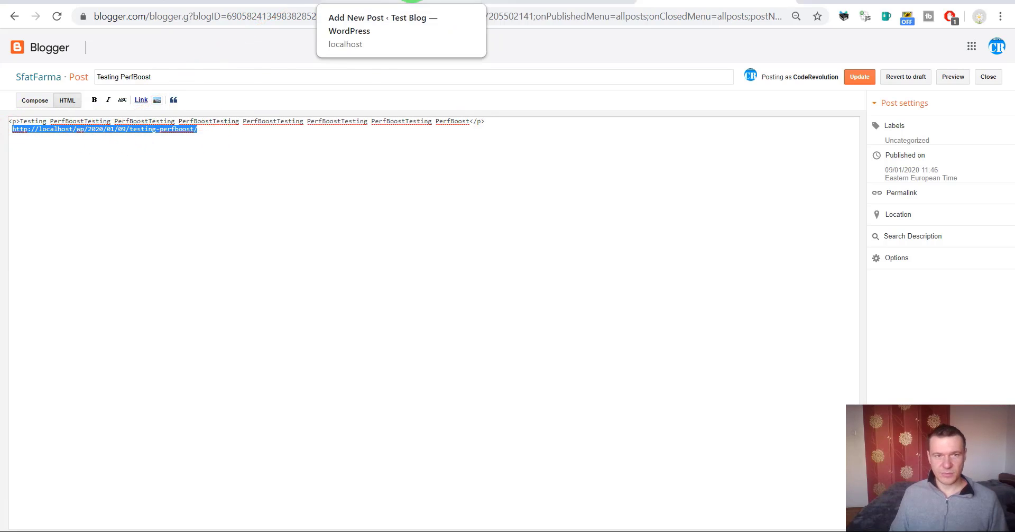
left_click(538, 0)
Reload the plugins list to confirm Blogspotomatic reverted to inactive
left_click(450, 1)
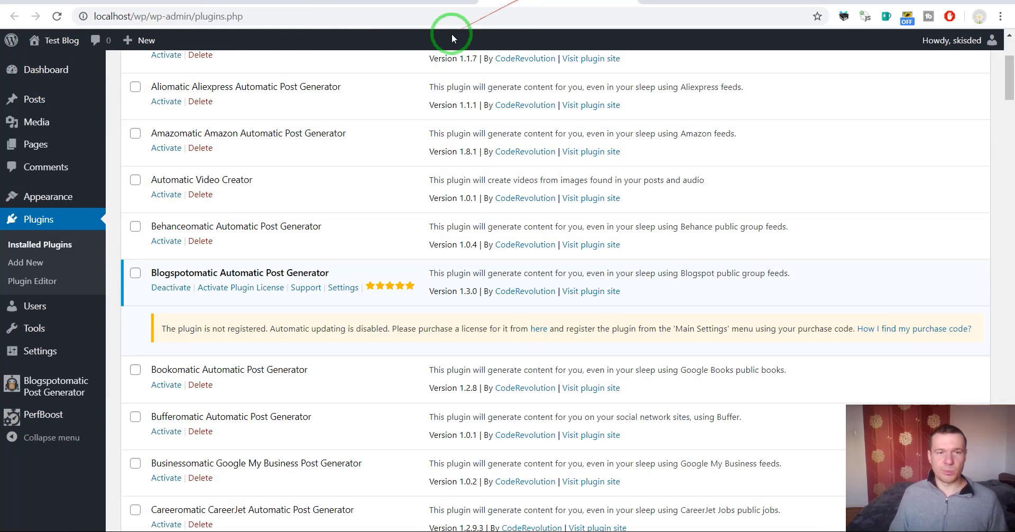
left_click(240, 2)
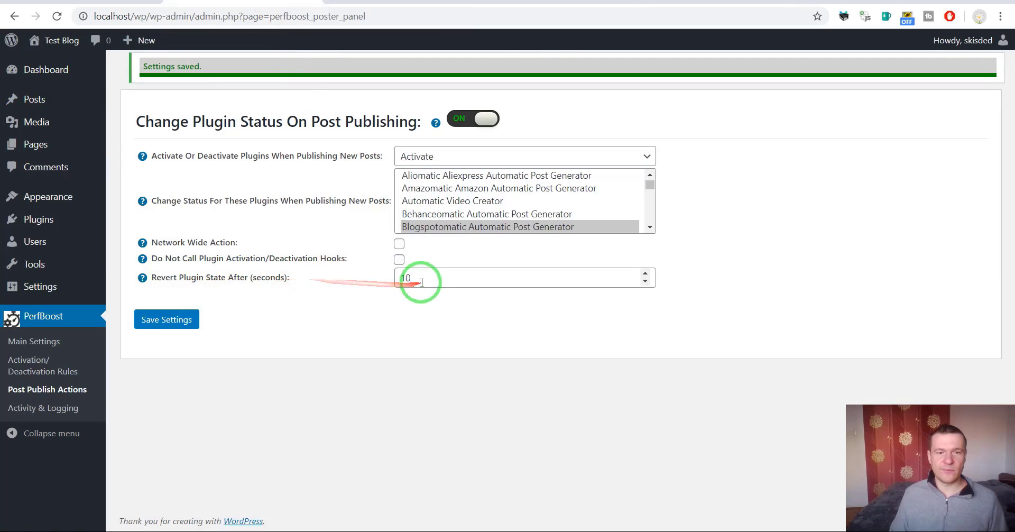
left_click(615, 2)
left_click(58, 16)
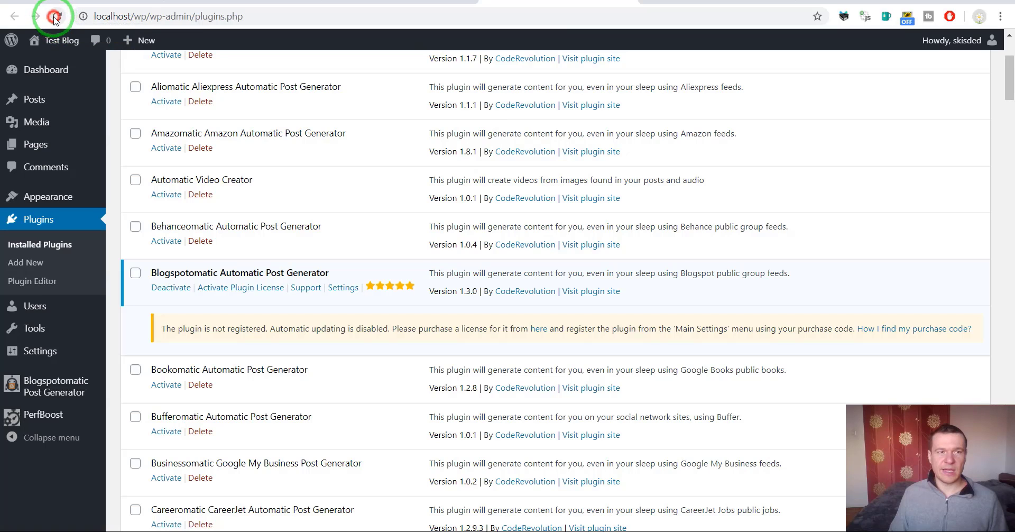
left_click(61, 23)
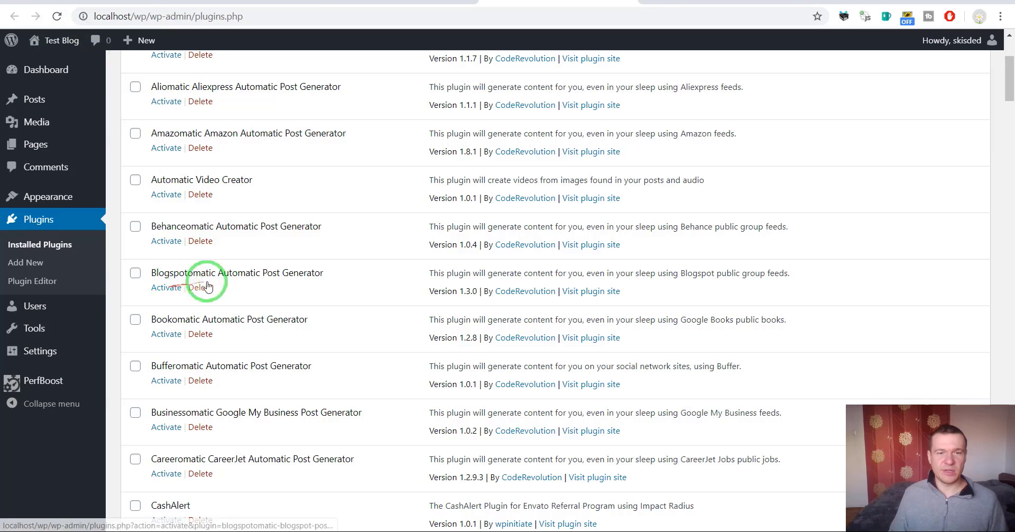
left_click_drag(151, 272, 326, 270)
left_click(264, 276)
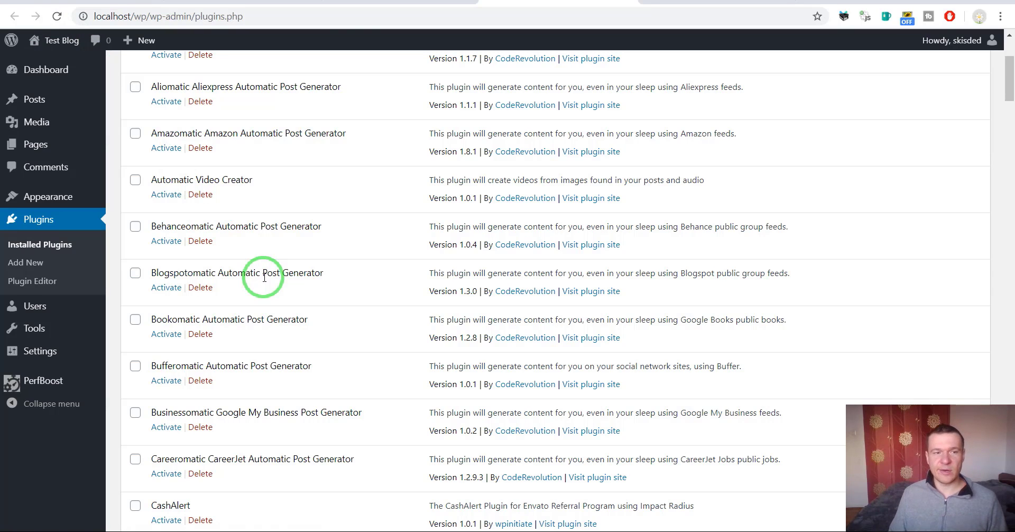
Write a new post titled 'testx' with testx pasted into the body
left_click(349, 2)
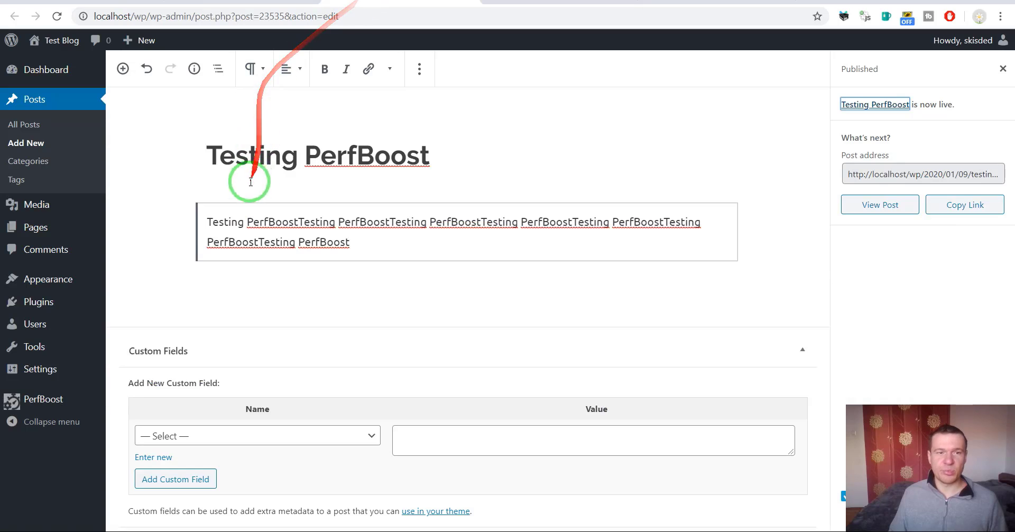
left_click(25, 142)
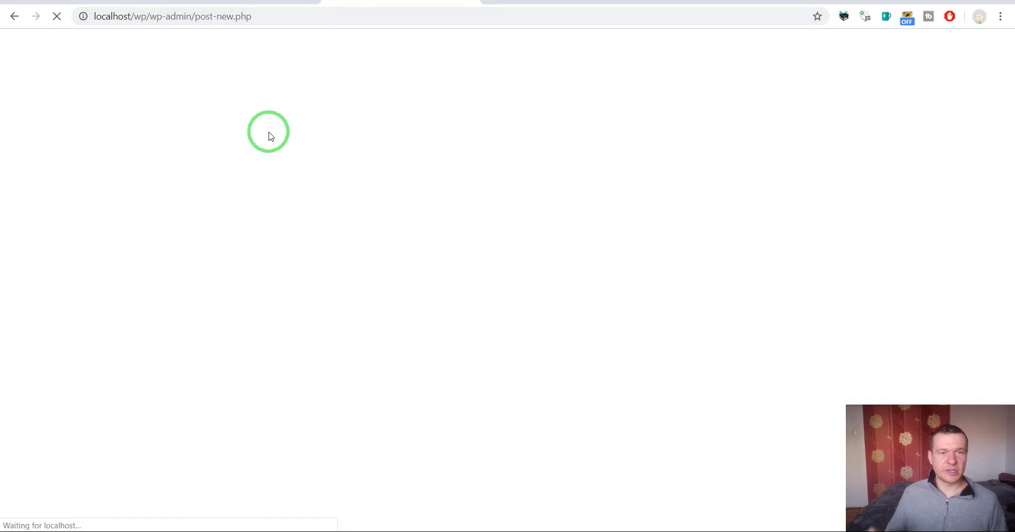
type("test")
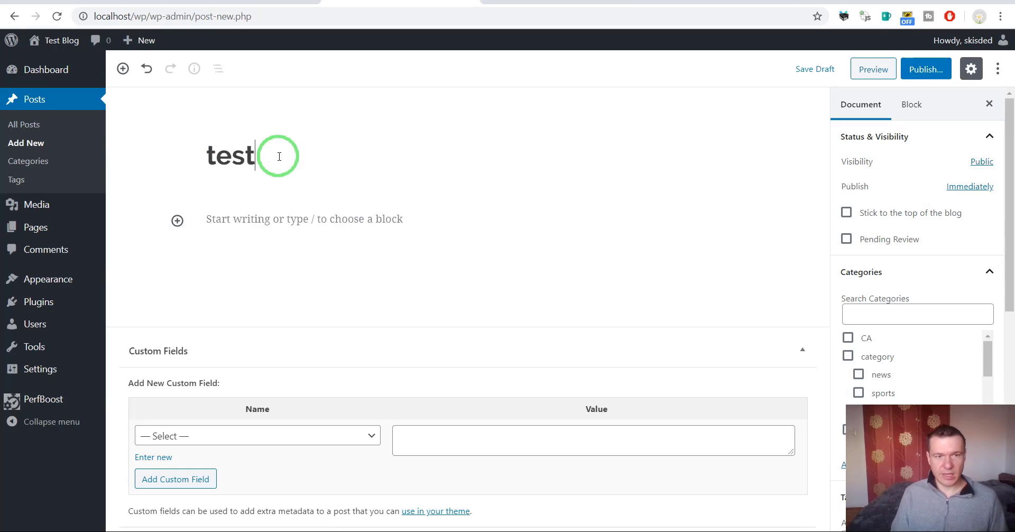
type("x")
key("ctrl+a")
key("ctrl+c")
left_click(270, 217)
key("ctrl+v")
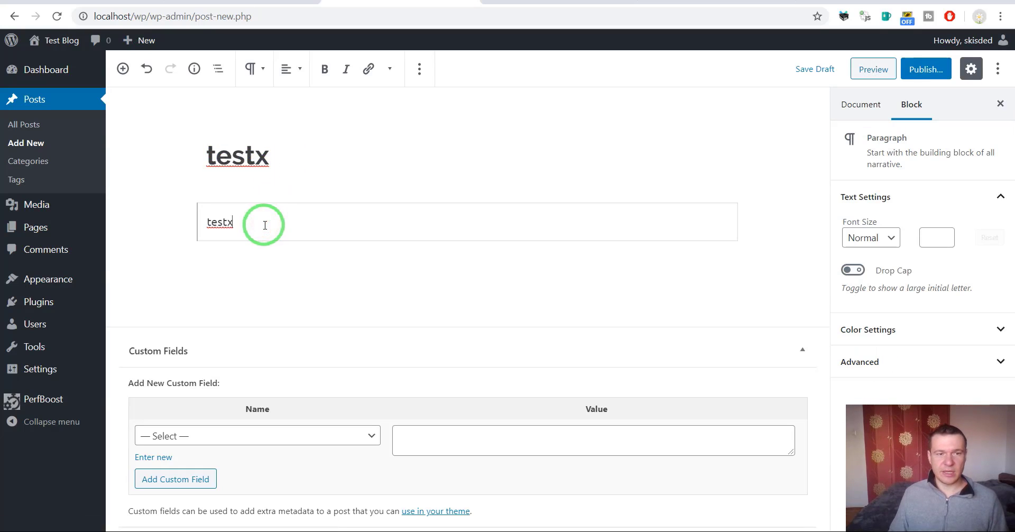
key("ctrl+v")
key("ctrl+v")
key("ctrl+v")
key("ctrl+v")
key("ctrl+v")
Publish the testx post and reload the plugins list to see Blogspotomatic active again
left_click(920, 72)
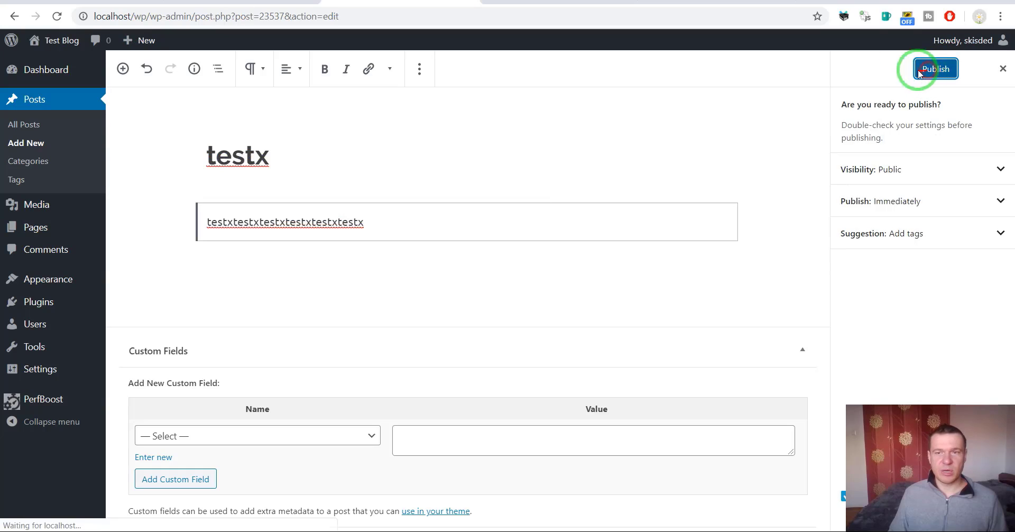
left_click(523, 2)
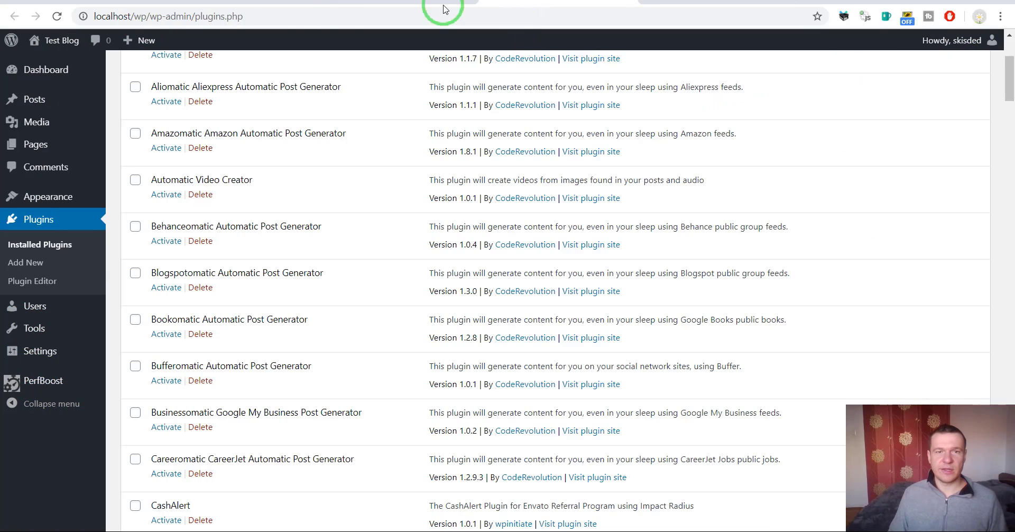
left_click(57, 17)
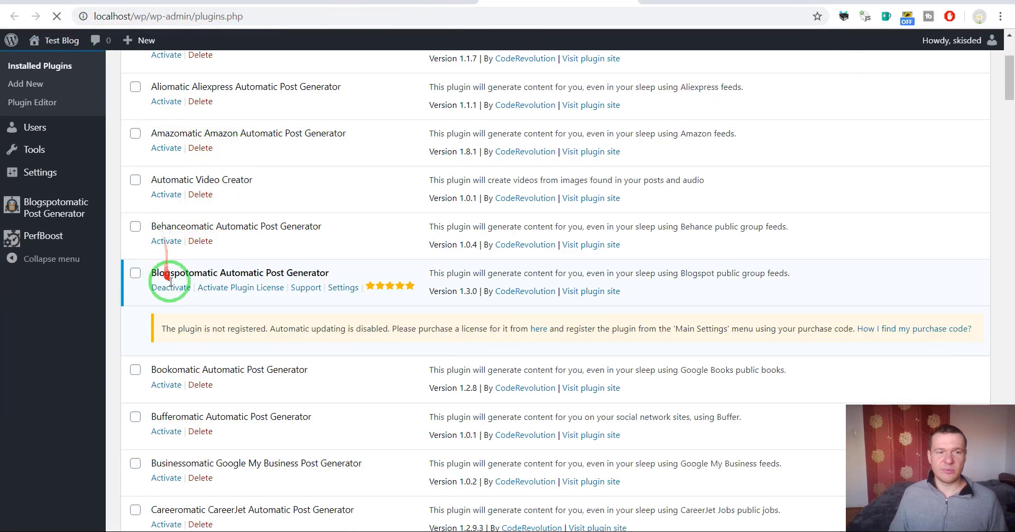
In Blogger, confirm 'testx' was cross-posted, then delete the 'testx' and 'Testing PerfBoost' posts
left_click(679, 2)
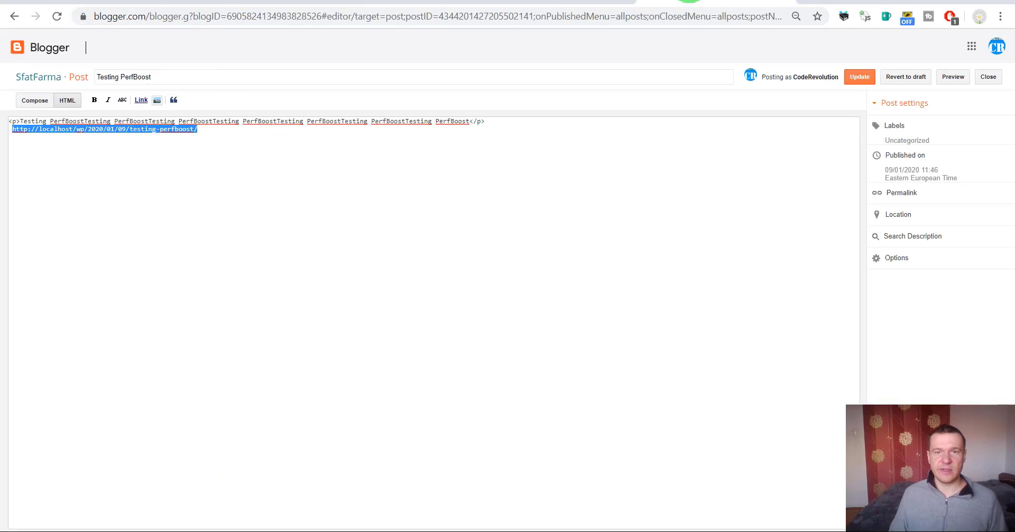
left_click(15, 16)
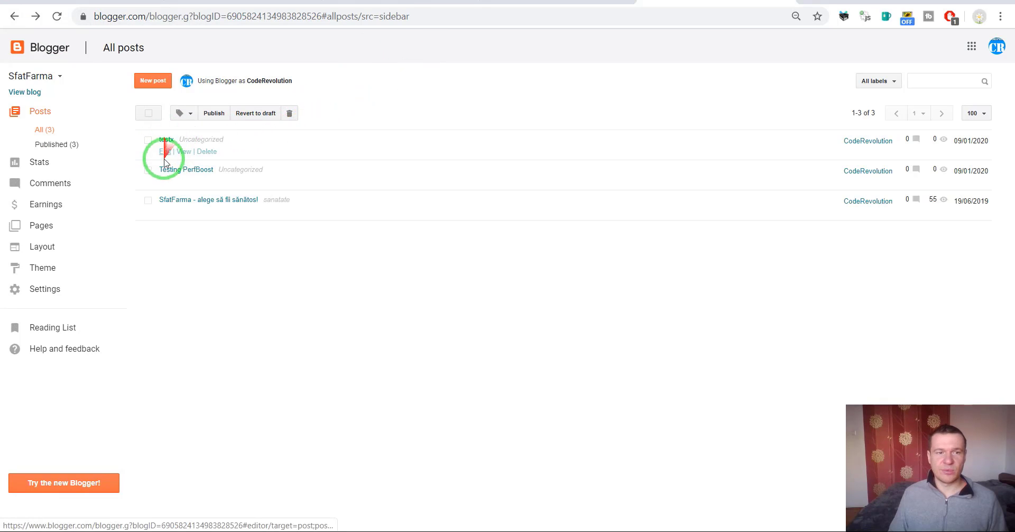
left_click(149, 139)
left_click(148, 170)
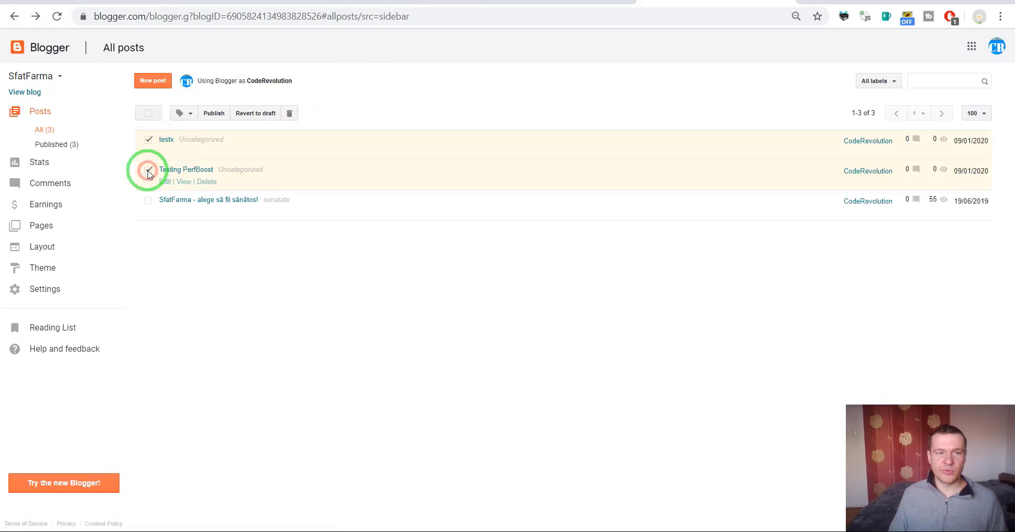
left_click(290, 116)
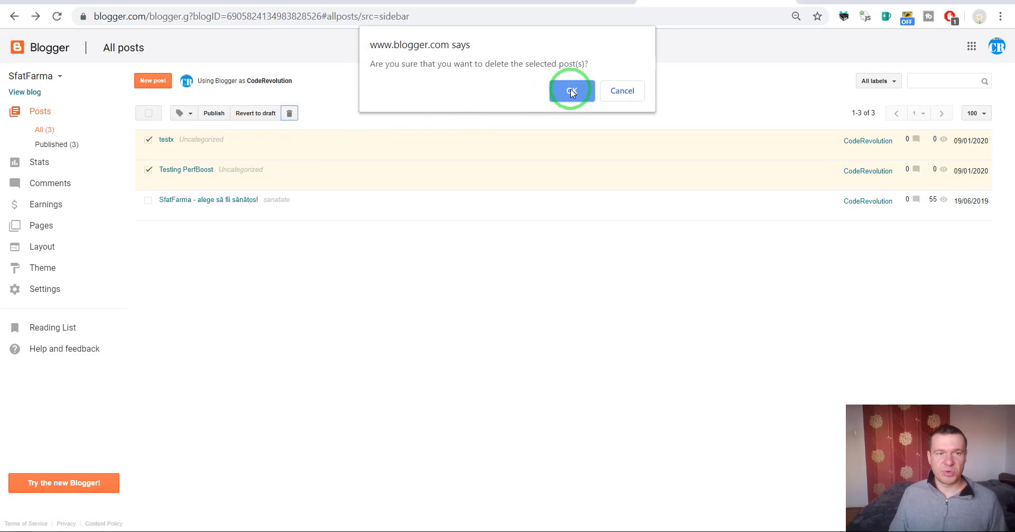
left_click(572, 87)
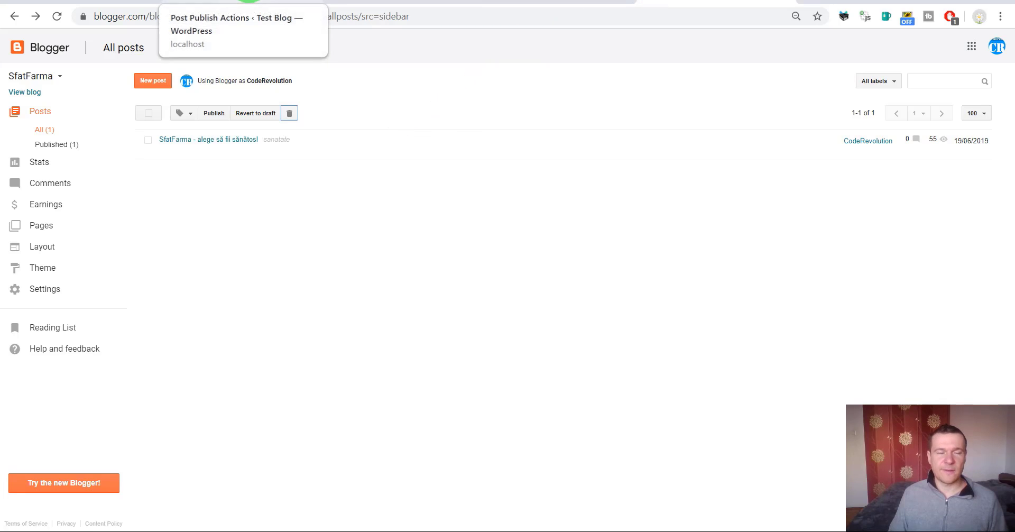
left_click(534, 2)
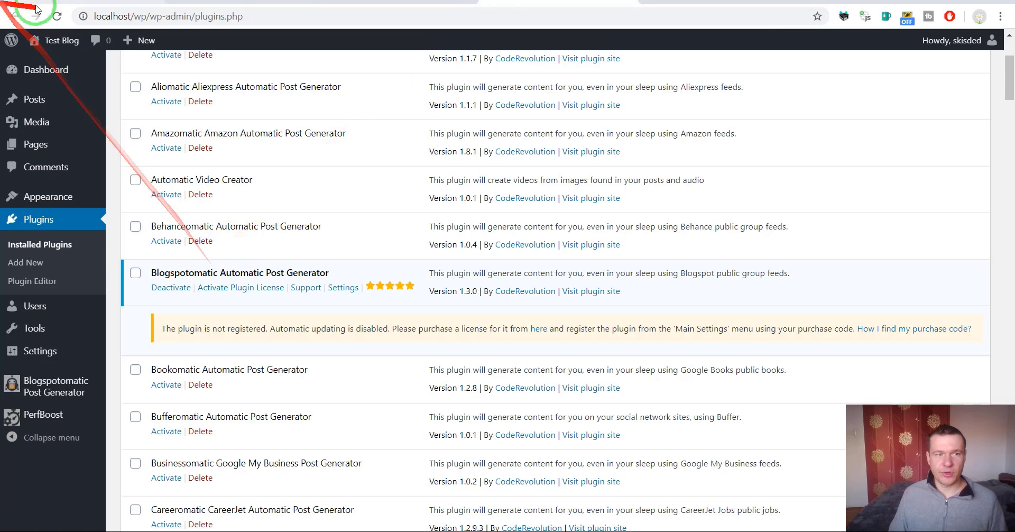
Reload the Plugins list to verify Blogspotomatic is inactive, then return to PerfBoost's Post Publish Actions
left_click(57, 16)
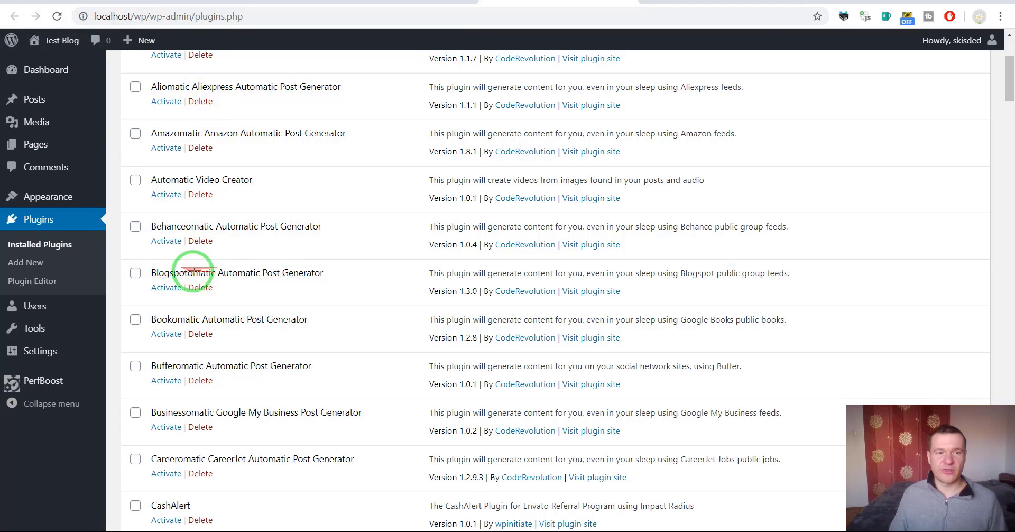
left_click_drag(193, 270, 365, 120)
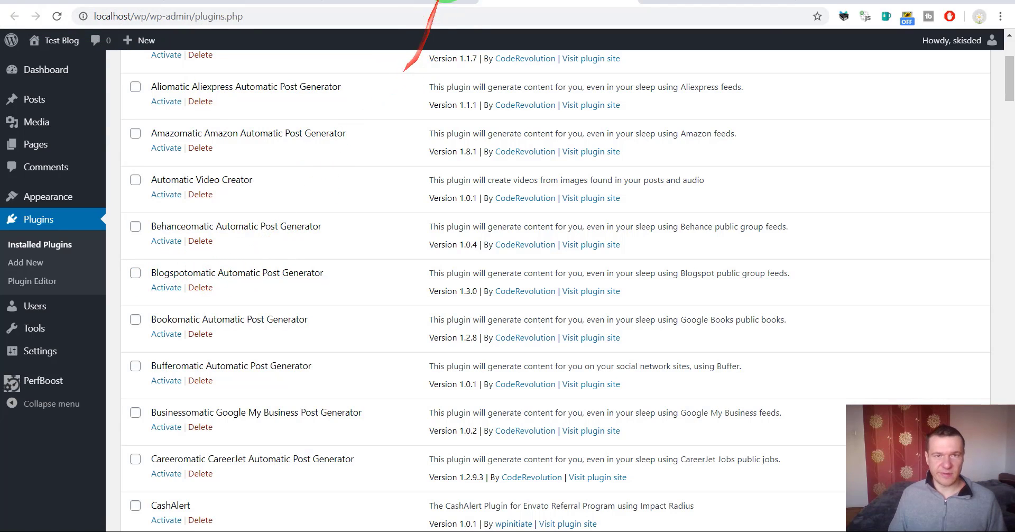
left_click(400, 2)
left_click(233, 2)
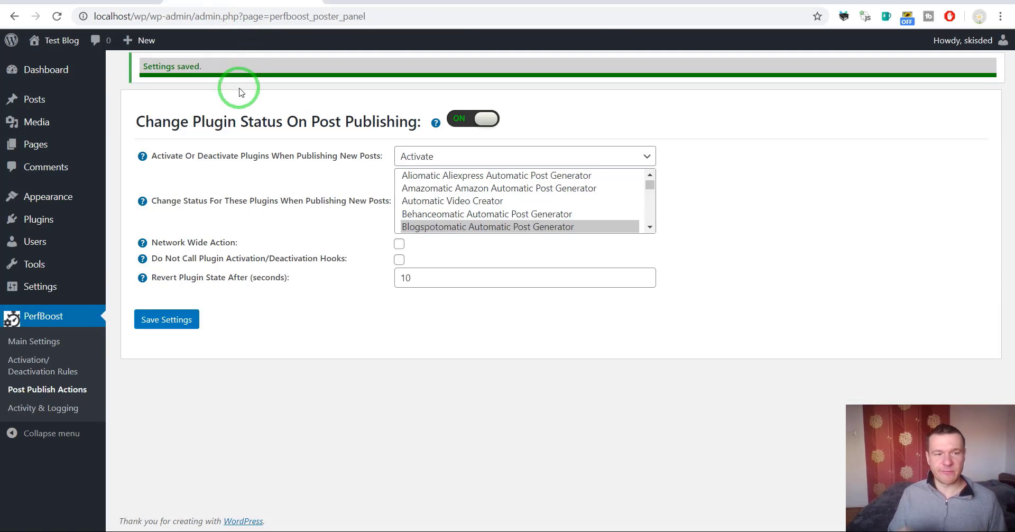
left_click_drag(239, 92, 276, 159)
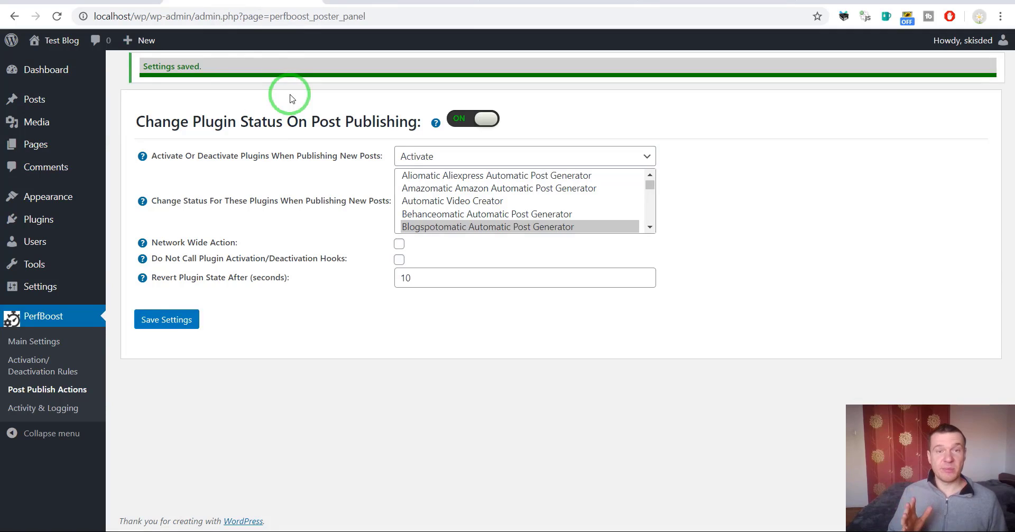